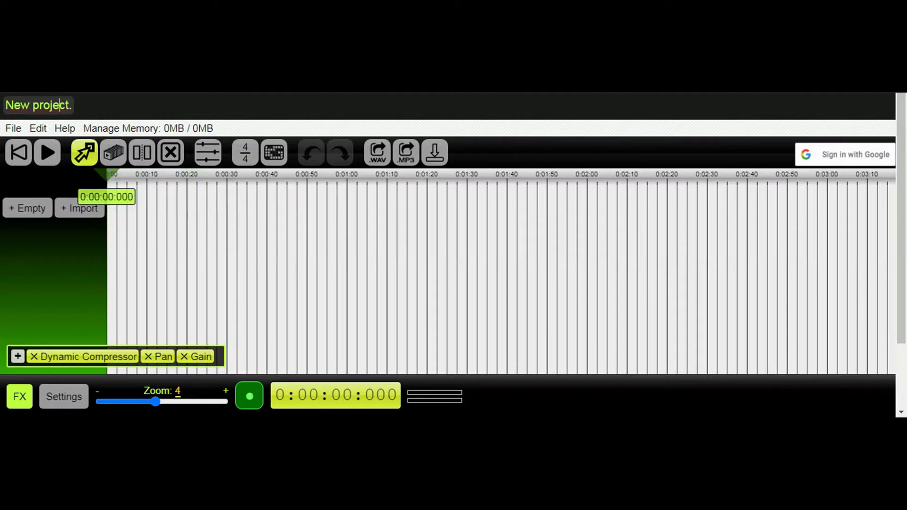
Rename the project to Tutorial and hide the master effects list
{"action": "left_click_drag", "start_coordinate": [71, 105], "coordinate": [5, 105]}
{"action": "type", "text": "Tutorial"}
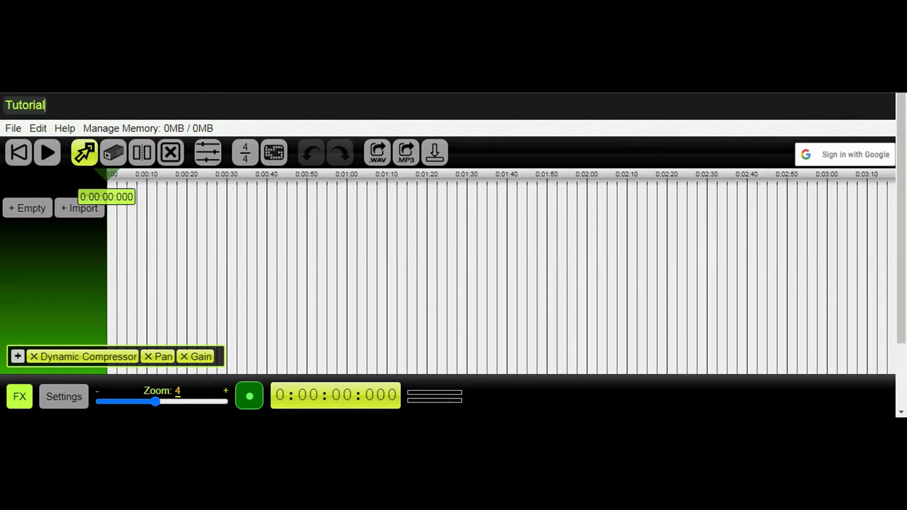
{"action": "key", "text": "Return"}
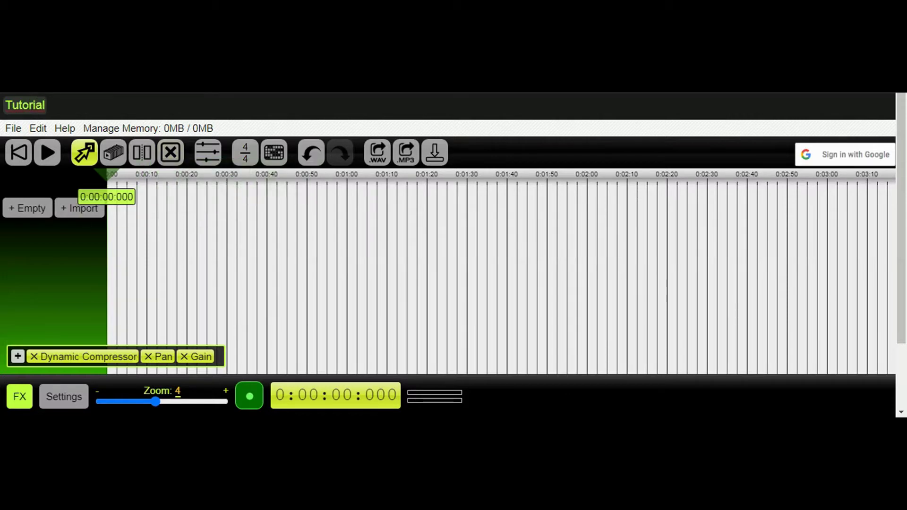
{"action": "left_click", "coordinate": [20, 396]}
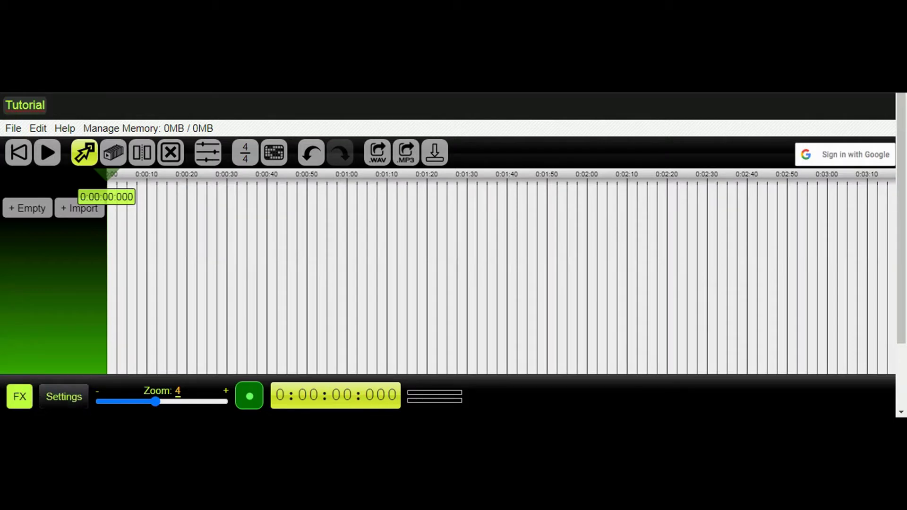
Set the grid tempo to 100 in the master settings
{"action": "left_click", "coordinate": [64, 396]}
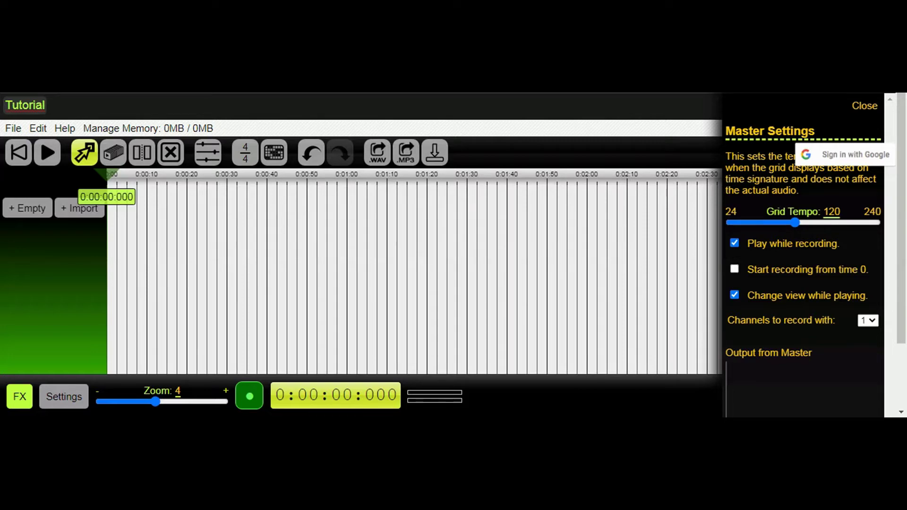
{"action": "left_click", "coordinate": [831, 212]}
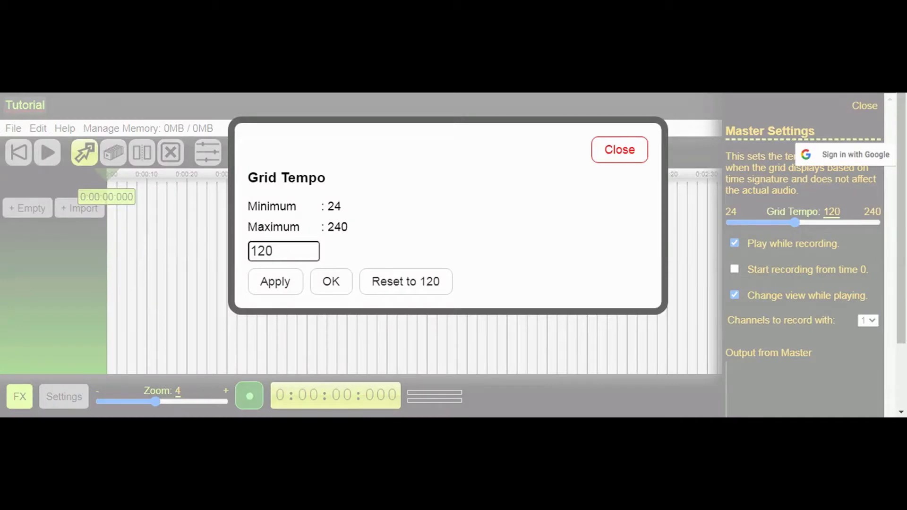
{"action": "key", "text": "BackSpace"}
{"action": "key", "text": "BackSpace"}
{"action": "type", "text": "00"}
{"action": "key", "text": "Return"}
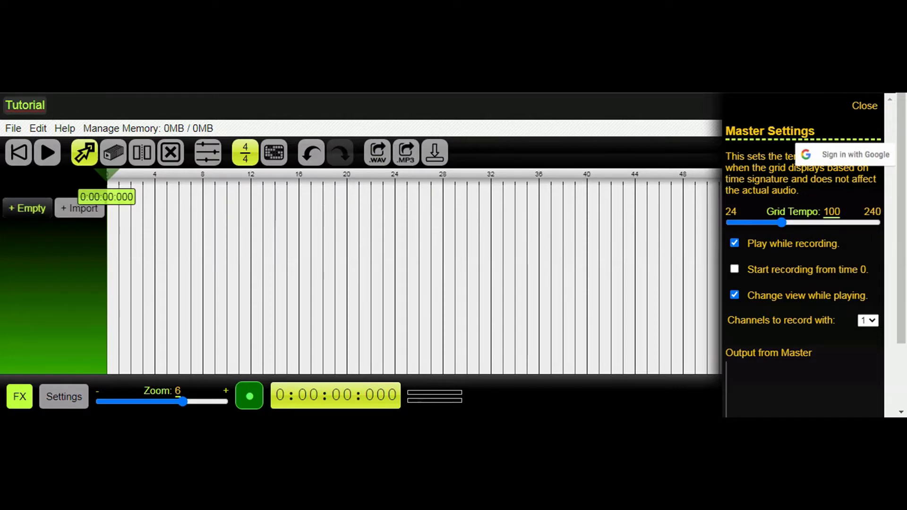
Add an empty track and undo its creation
{"action": "left_click", "coordinate": [28, 208]}
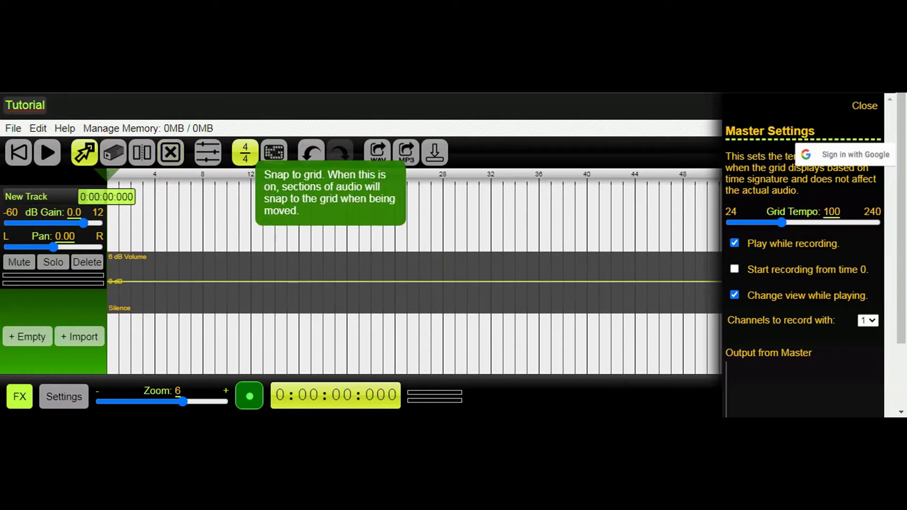
{"action": "key", "text": "ctrl+z"}
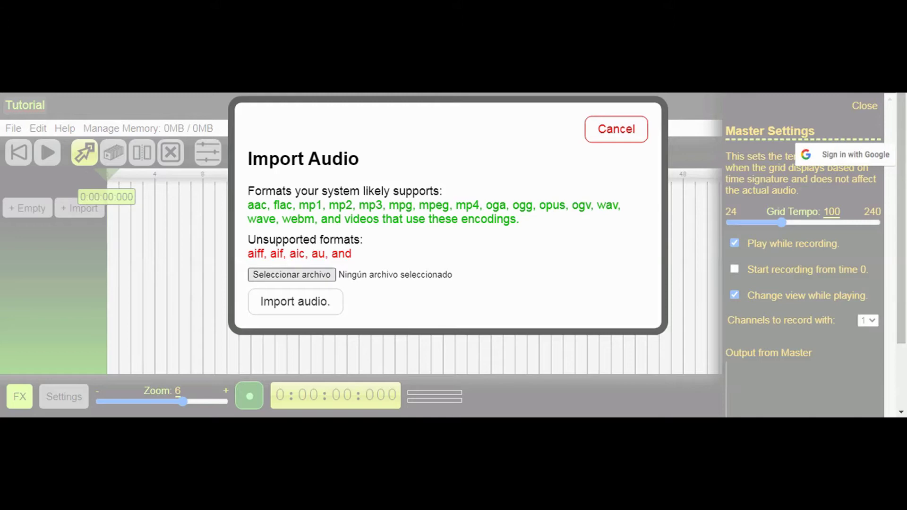
Import the audio file Cumbia 100 bpm mixed-03.wav as a new track, play it through and pause
{"action": "left_click", "coordinate": [291, 275]}
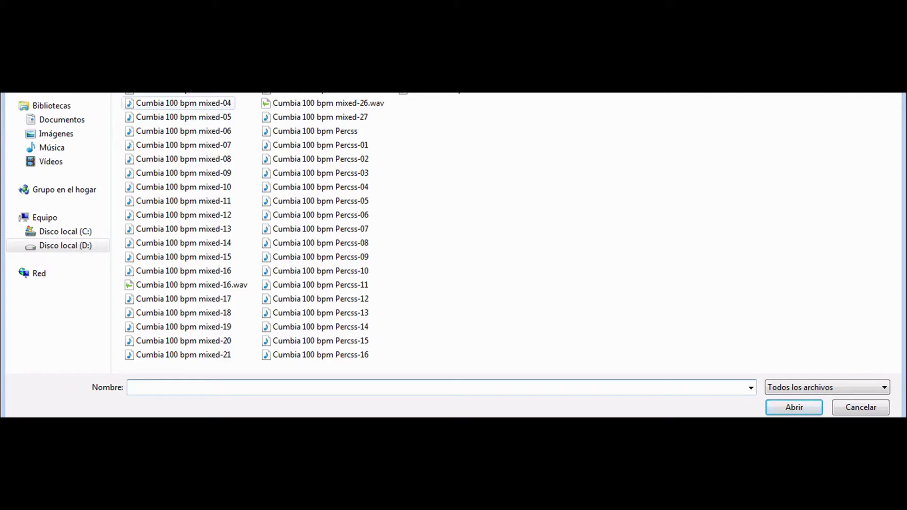
{"action": "left_click", "coordinate": [178, 91]}
{"action": "key", "text": "Return"}
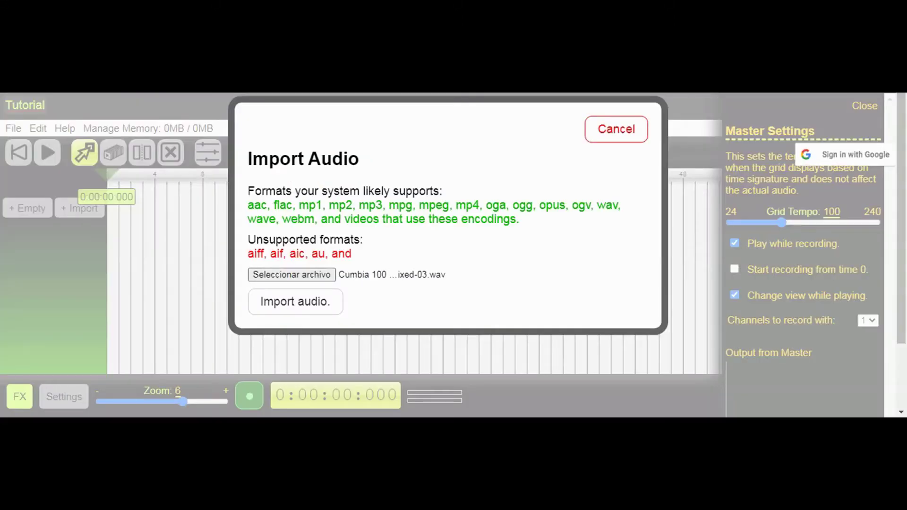
{"action": "left_click", "coordinate": [295, 302]}
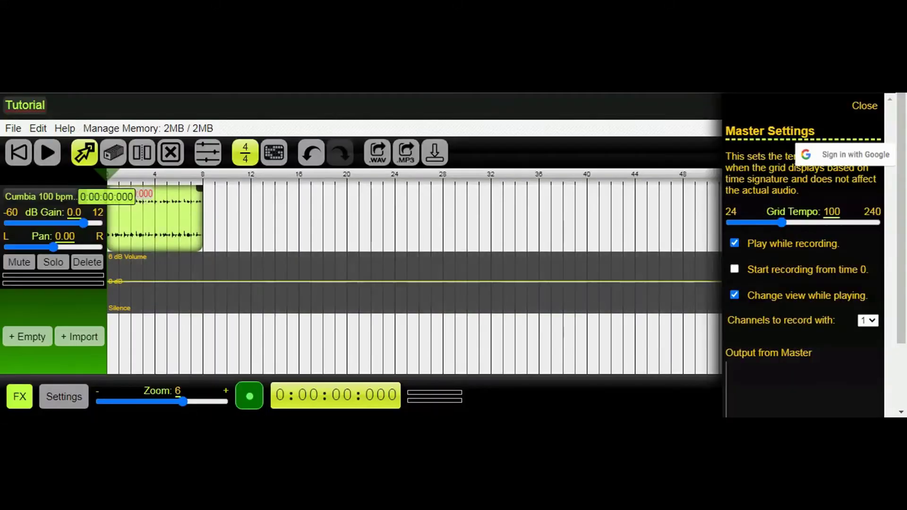
{"action": "left_click", "coordinate": [47, 152]}
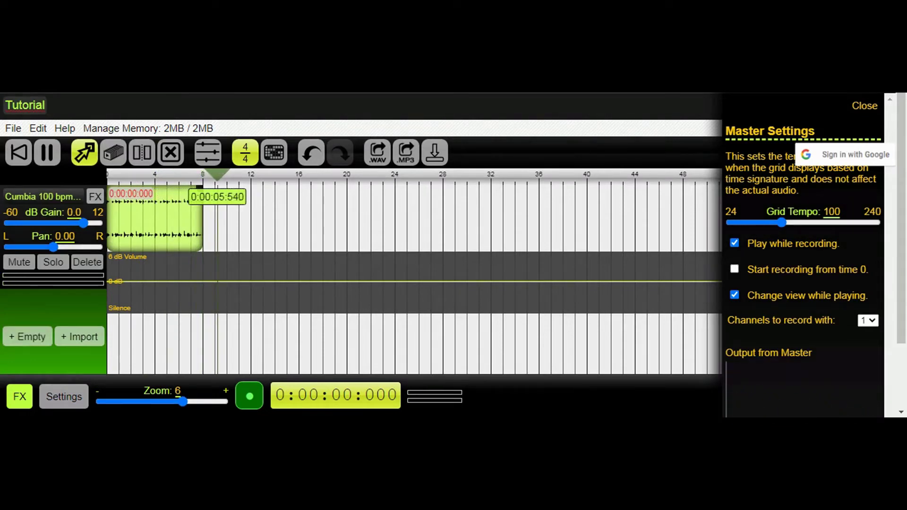
{"action": "left_click", "coordinate": [47, 152]}
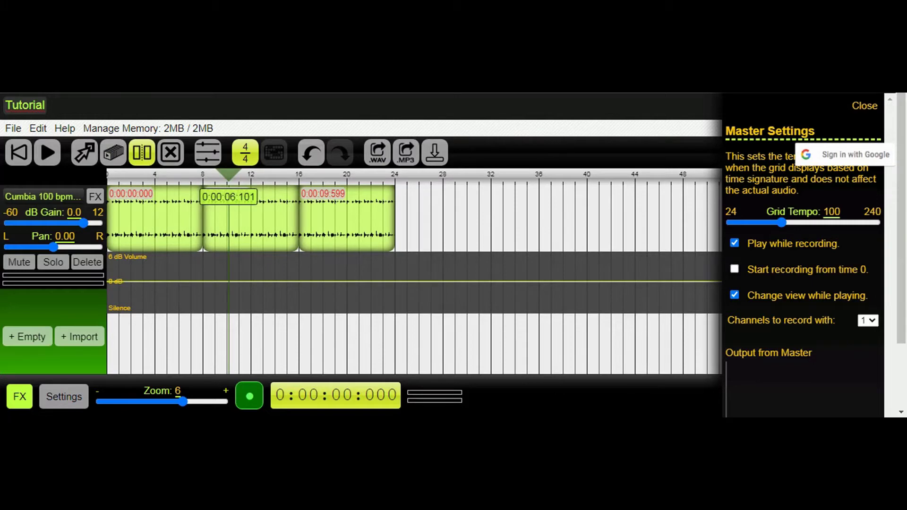
Split the third clip at beat 20 and delete its second half
{"action": "left_click", "coordinate": [347, 218]}
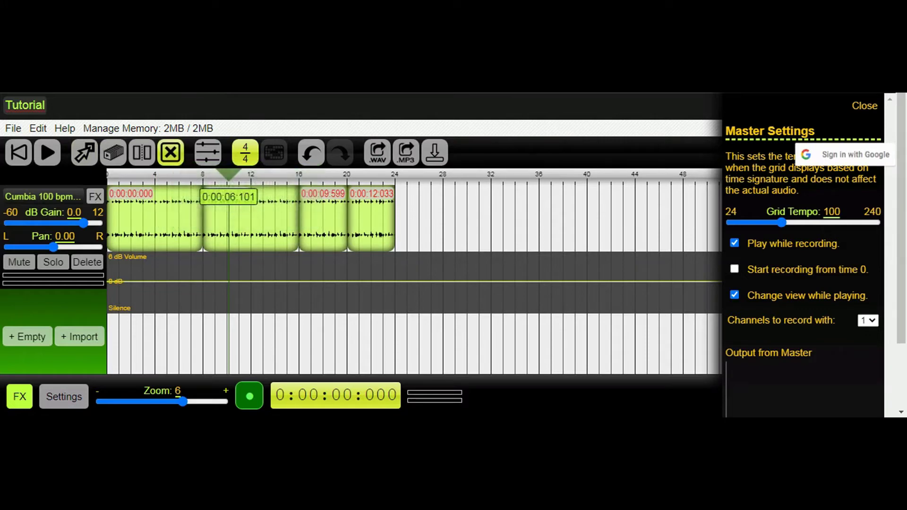
{"action": "left_click", "coordinate": [371, 219]}
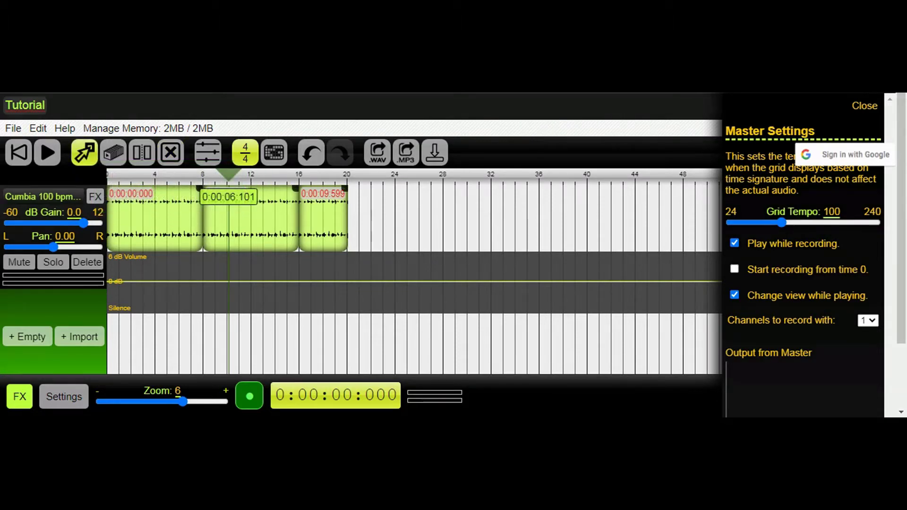
Shift the short third clip later in time, enable snap to grid and move the clip to beat 18
{"action": "left_click_drag", "start_coordinate": [323, 218], "coordinate": [367, 217]}
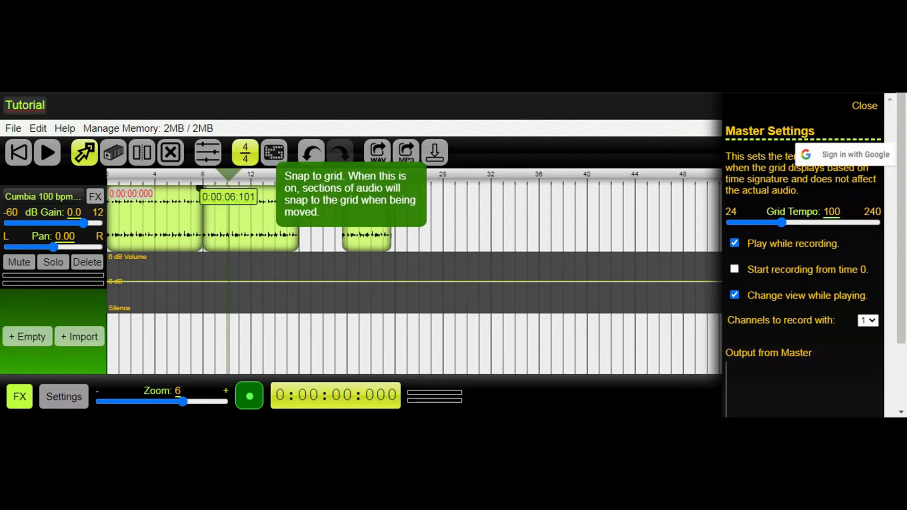
{"action": "left_click", "coordinate": [274, 153]}
{"action": "mouse_move", "coordinate": [366, 217]}
{"action": "left_mouse_down"}
{"action": "mouse_move", "coordinate": [337, 218]}
{"action": "mouse_move", "coordinate": [386, 218]}
{"action": "mouse_move", "coordinate": [338, 217]}
{"action": "mouse_move", "coordinate": [350, 217]}
{"action": "left_mouse_up"}
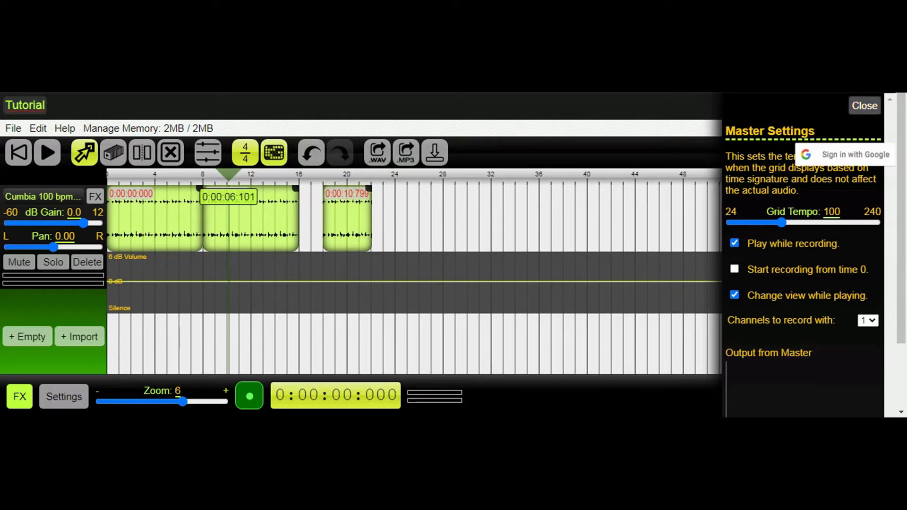
Close the master settings and delete the short clip at beat 18
{"action": "left_click", "coordinate": [864, 105]}
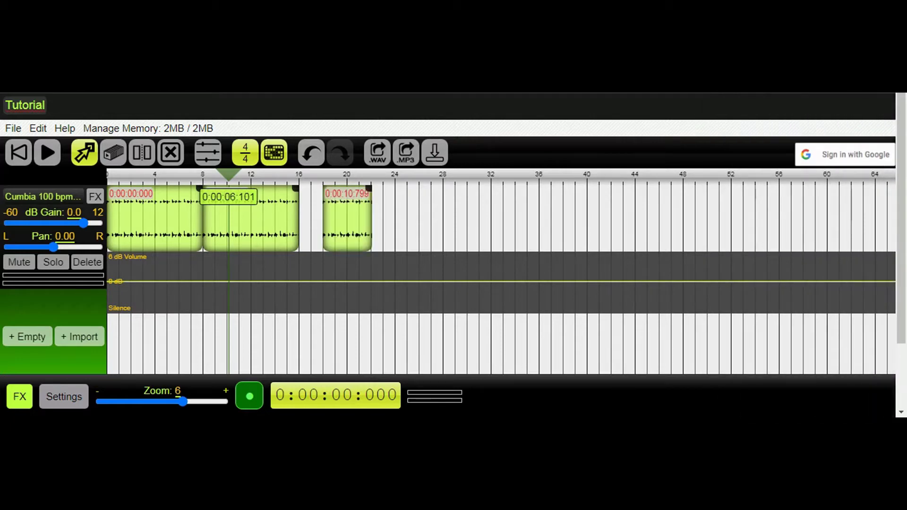
{"action": "left_click", "coordinate": [171, 152]}
{"action": "left_click", "coordinate": [347, 219]}
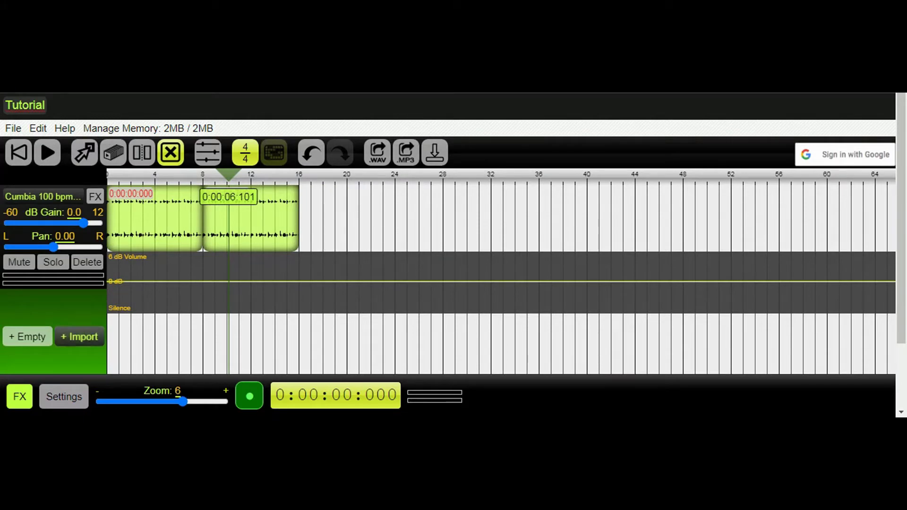
Import the audio file Cumbia 100 bpm Percss-12 as a second track
{"action": "left_click", "coordinate": [79, 337]}
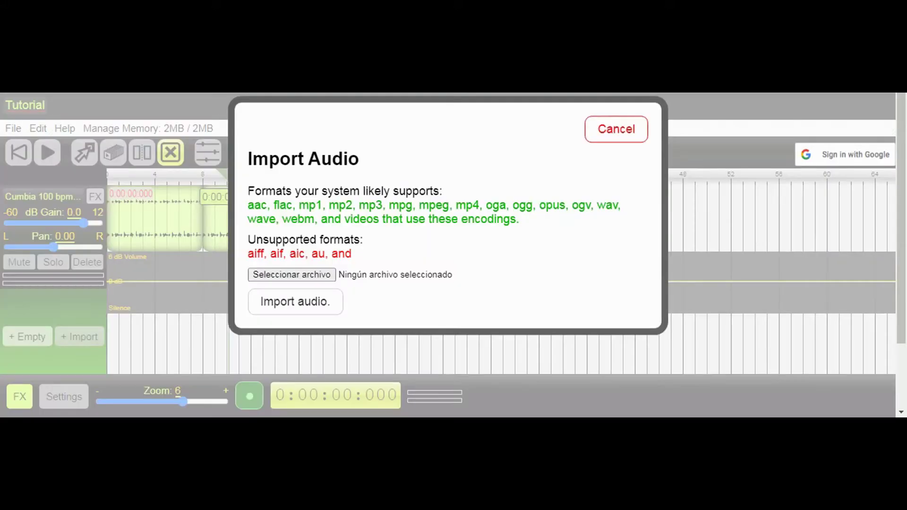
{"action": "left_click", "coordinate": [292, 274]}
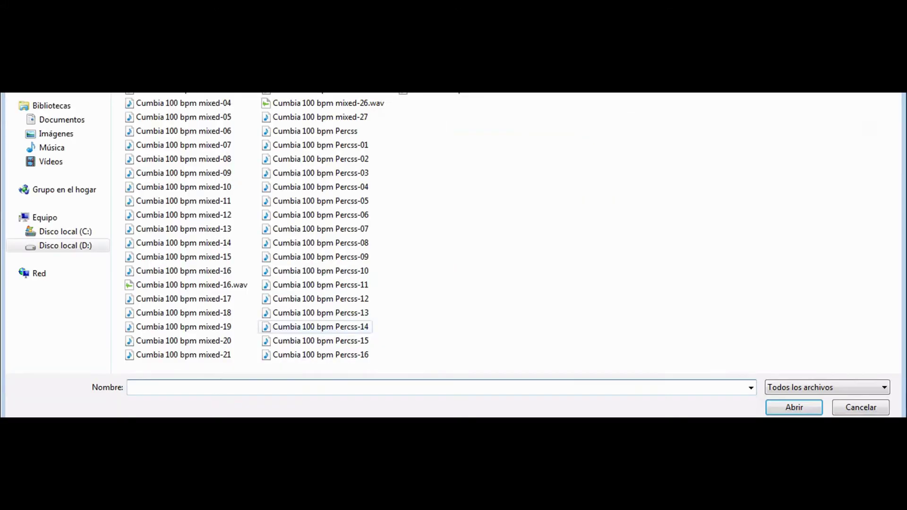
{"action": "left_click", "coordinate": [320, 299]}
{"action": "double_click", "coordinate": [320, 299]}
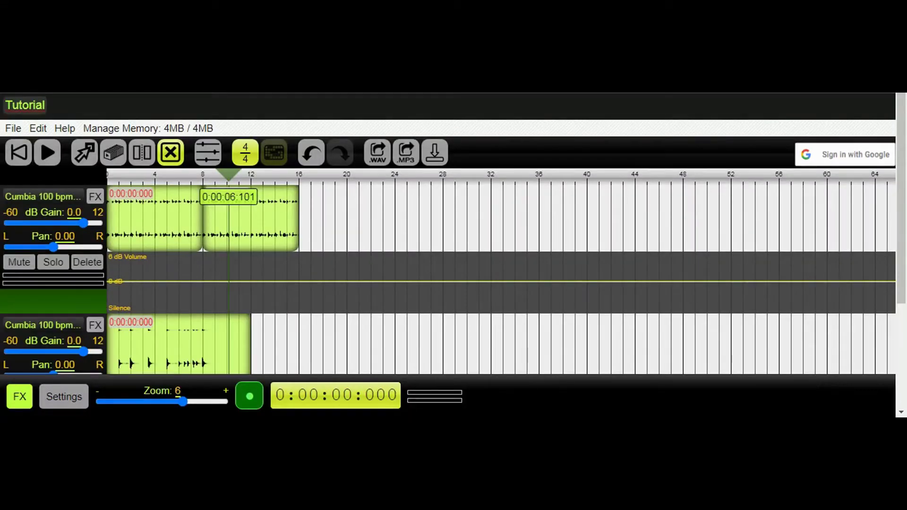
Play both tracks together from the start of the project and pause once the percussion has been heard
{"action": "left_click", "coordinate": [48, 152]}
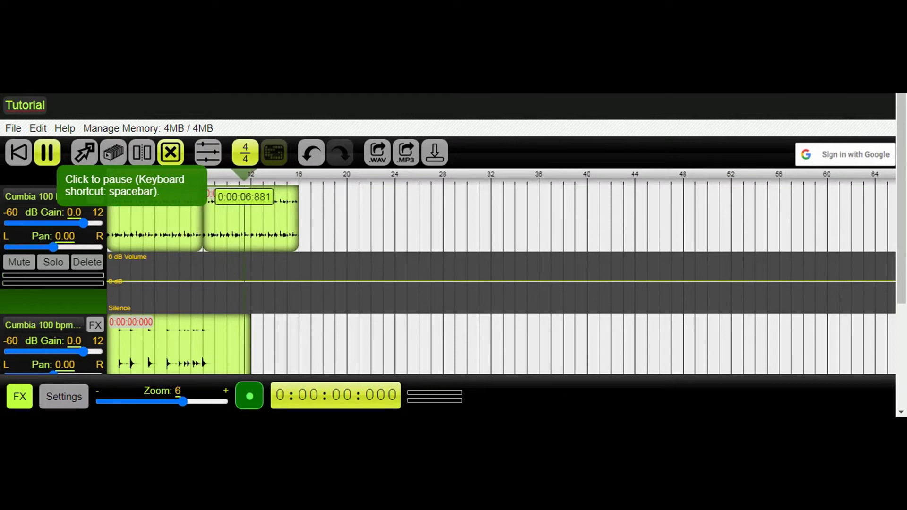
{"action": "left_click", "coordinate": [48, 152]}
{"action": "left_click", "coordinate": [19, 152]}
{"action": "left_click", "coordinate": [47, 152]}
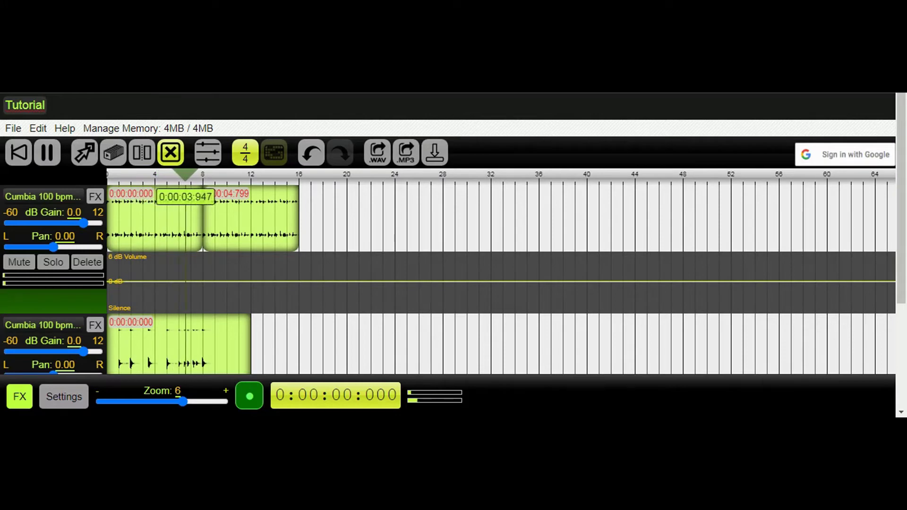
{"action": "left_click", "coordinate": [48, 154]}
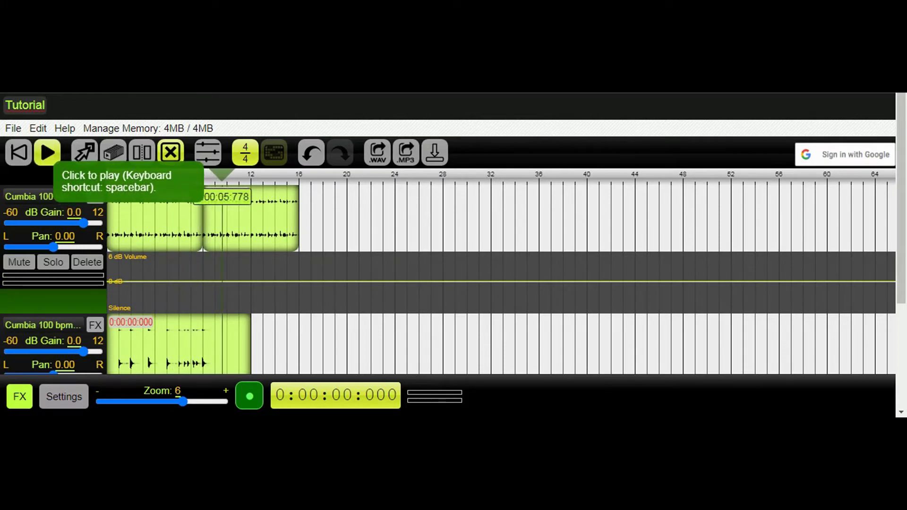
Mute the first track and play the project from the start to hear only the percussion, pausing after it
{"action": "scroll", "coordinate": [454, 279], "scroll_direction": "down", "scroll_amount": 3}
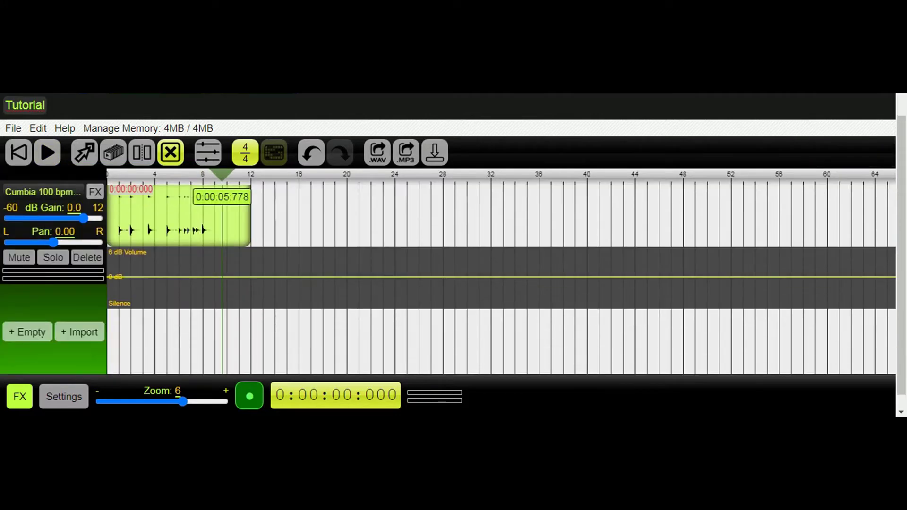
{"action": "scroll", "coordinate": [454, 271], "scroll_direction": "up", "scroll_amount": 2}
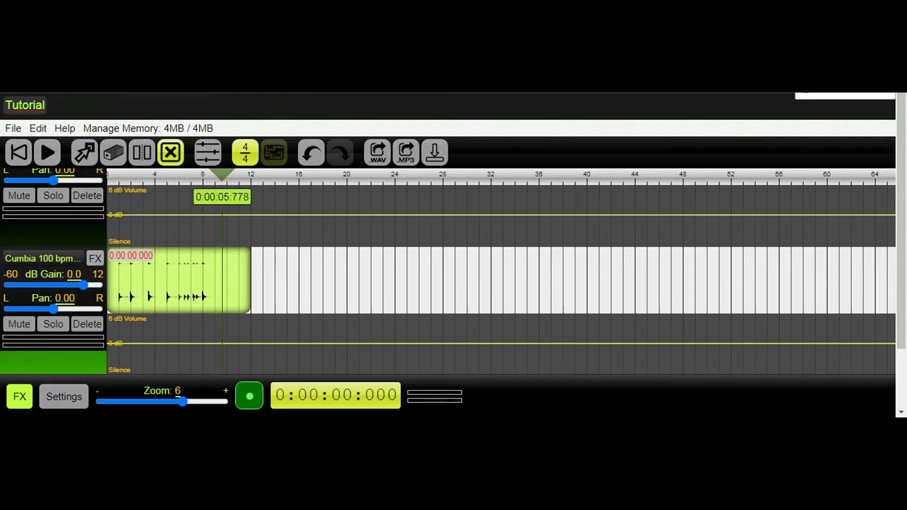
{"action": "scroll", "coordinate": [453, 272], "scroll_direction": "up", "scroll_amount": 2}
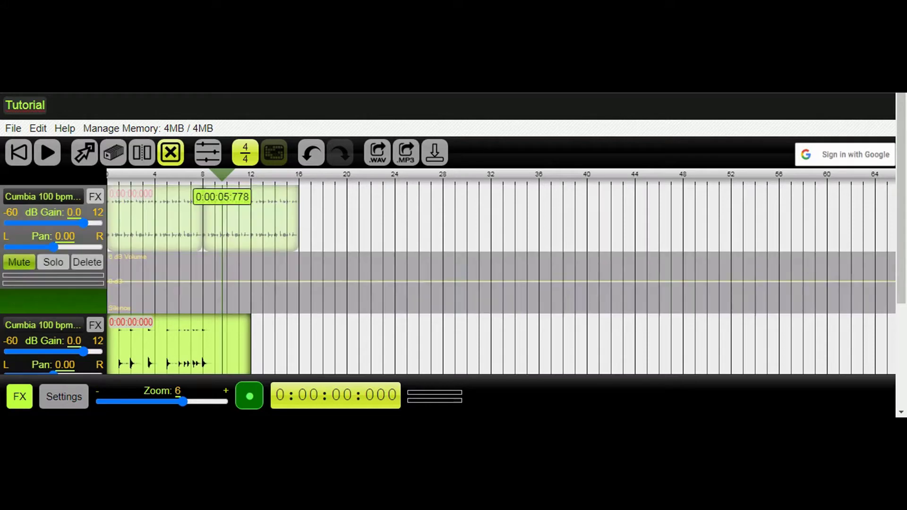
{"action": "left_click", "coordinate": [19, 152]}
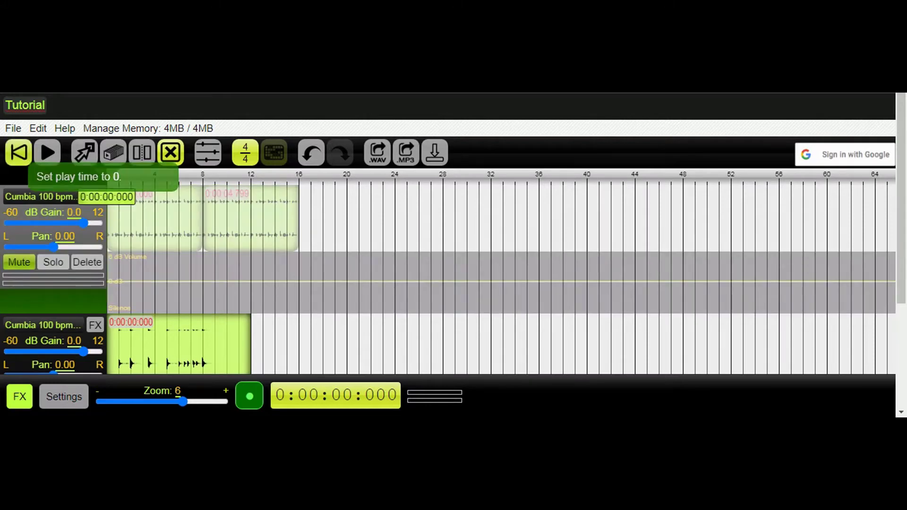
{"action": "left_click", "coordinate": [48, 152]}
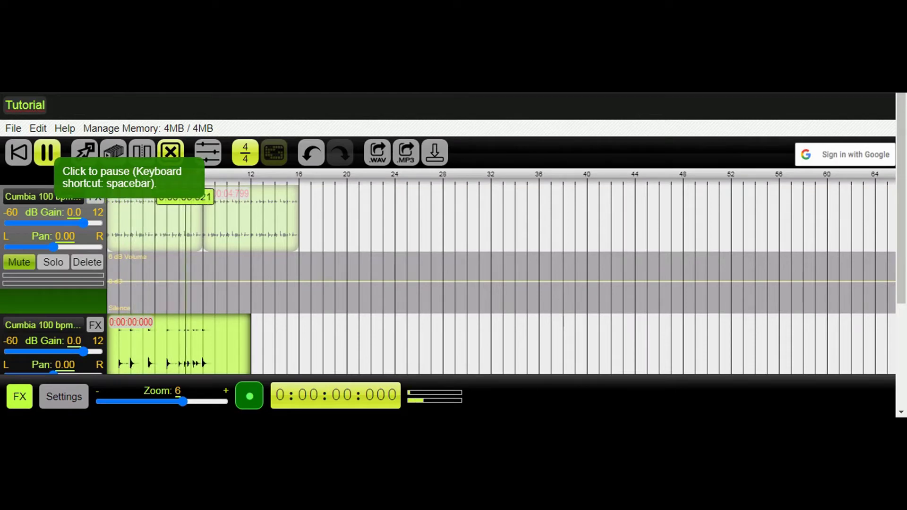
{"action": "left_click", "coordinate": [47, 152]}
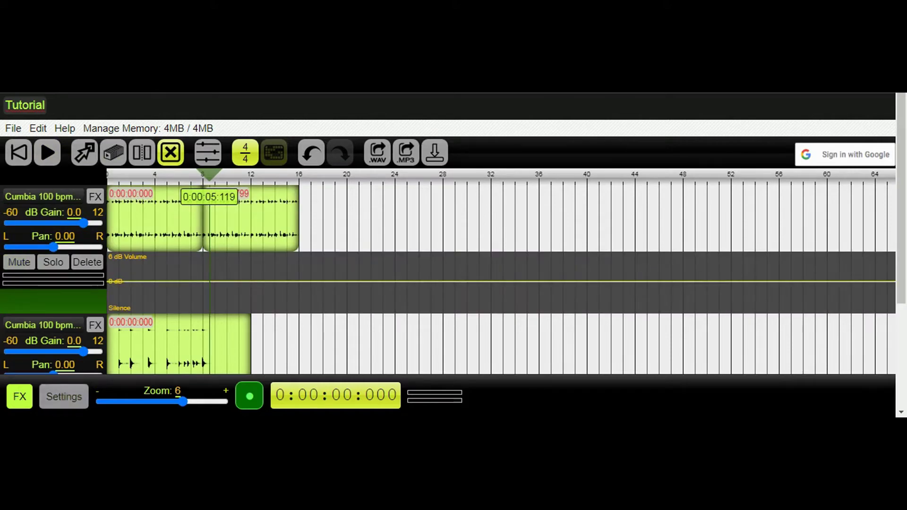
Solo the percussion track, play the project from the start and pause after the percussion phrase
{"action": "scroll", "coordinate": [53, 330], "scroll_direction": "down", "scroll_amount": 2}
{"action": "left_click", "coordinate": [53, 324]}
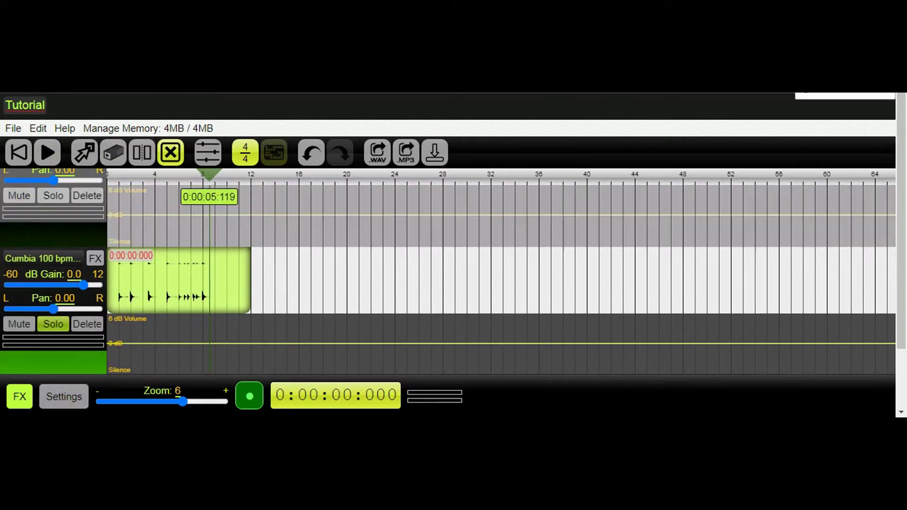
{"action": "left_click", "coordinate": [19, 153]}
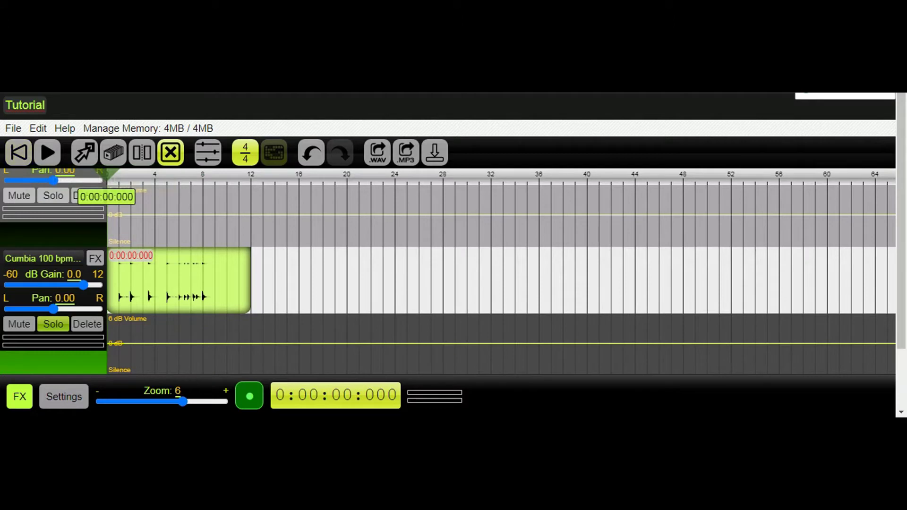
{"action": "left_click", "coordinate": [48, 152]}
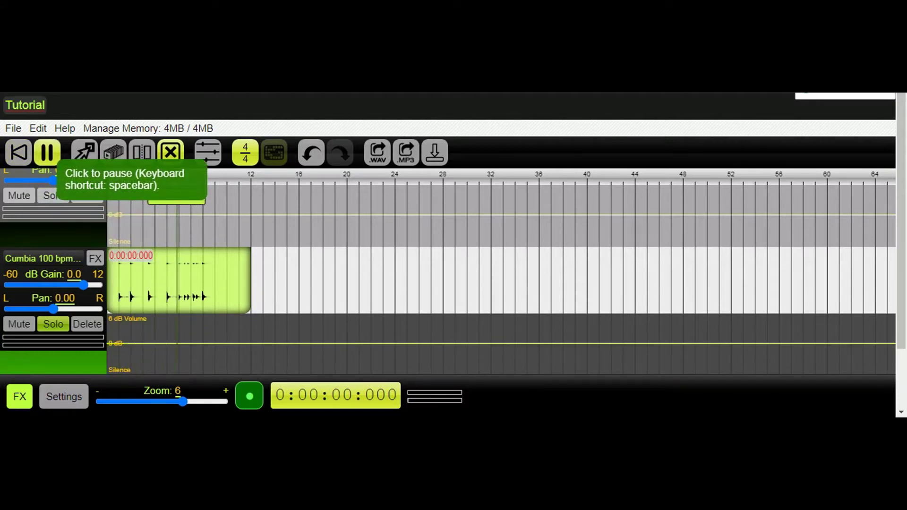
{"action": "left_click", "coordinate": [47, 152]}
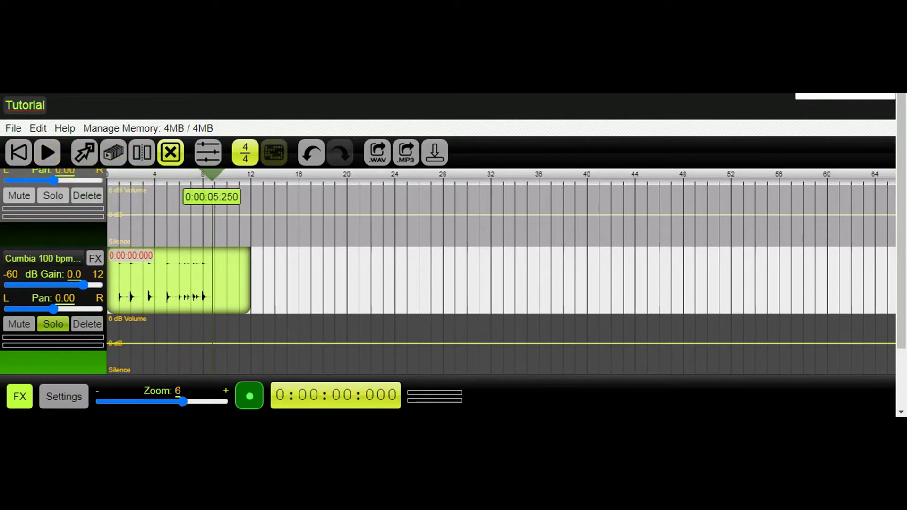
Turn off solo on the percussion track, play the project from the start while lowering the first track's gain, and pause
{"action": "left_click", "coordinate": [53, 324]}
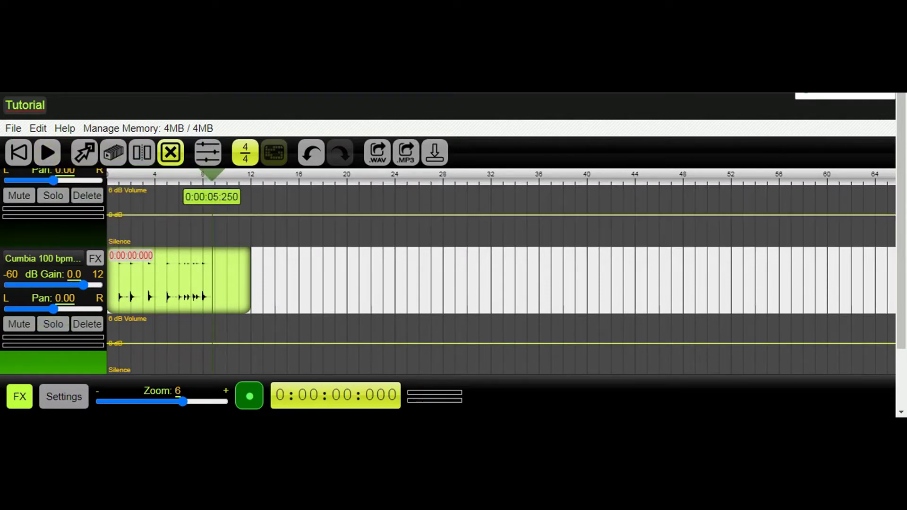
{"action": "scroll", "coordinate": [453, 271], "scroll_direction": "up", "scroll_amount": 2}
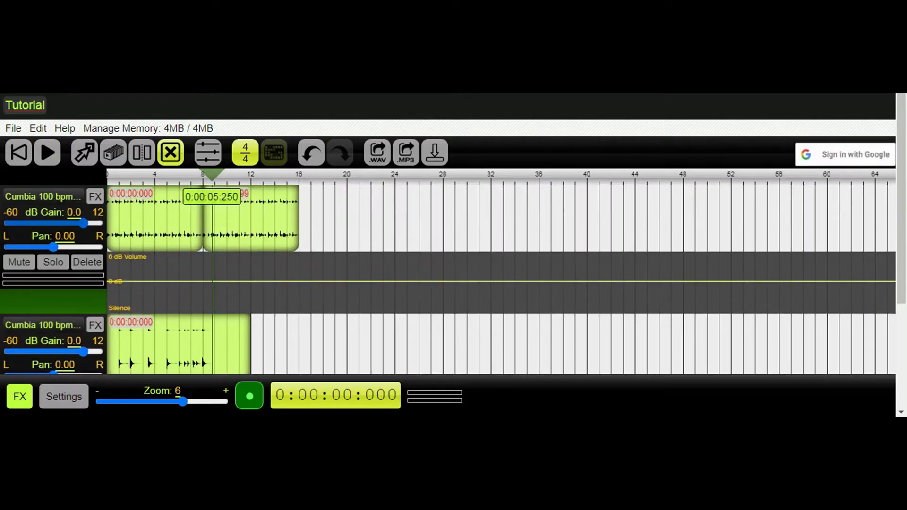
{"action": "left_click", "coordinate": [18, 152]}
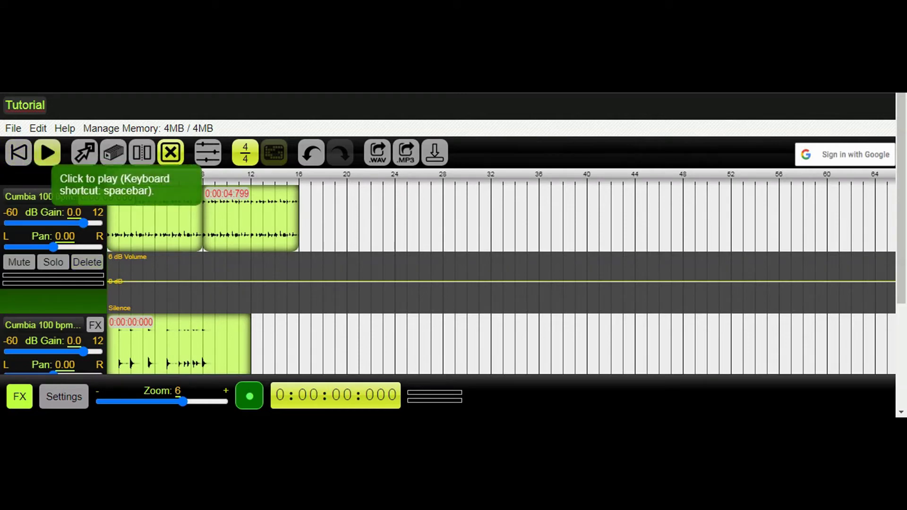
{"action": "left_click", "coordinate": [48, 152]}
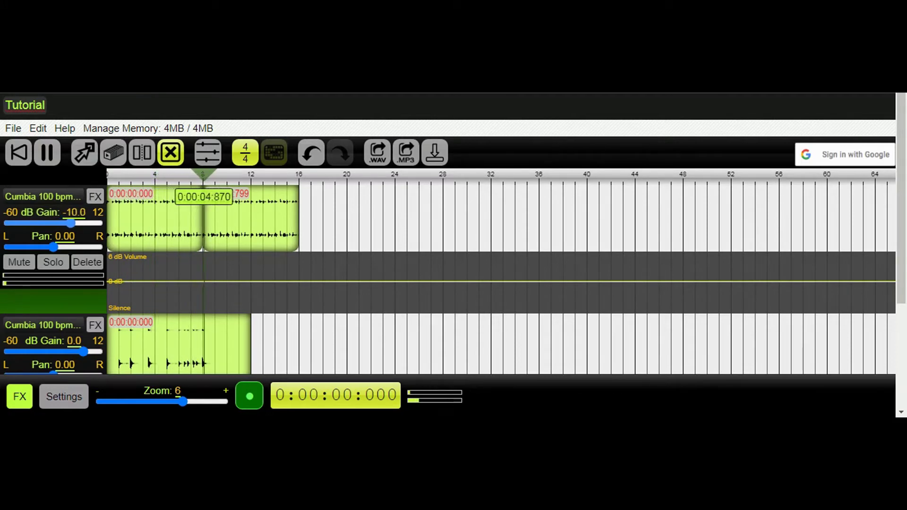
{"action": "left_click", "coordinate": [48, 152]}
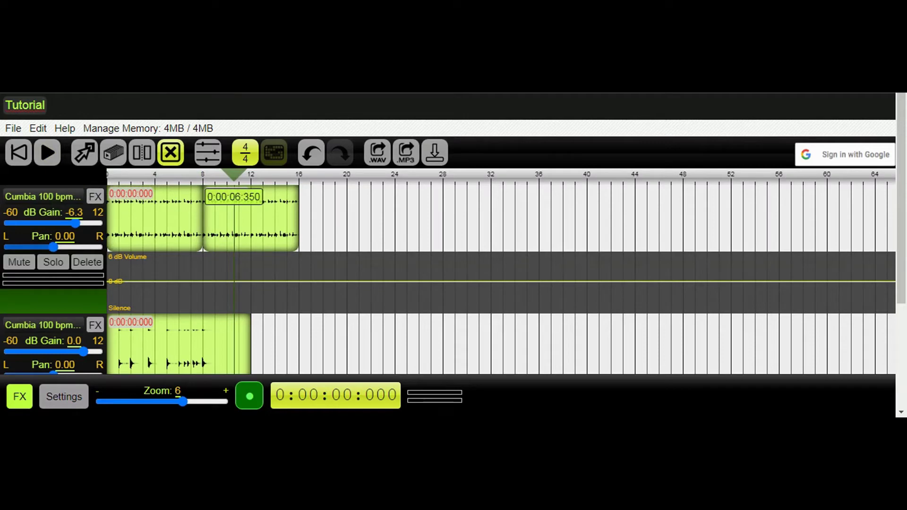
Set the first track's dB gain to exactly 0
{"action": "left_click_drag", "start_coordinate": [75, 223], "coordinate": [82, 222]}
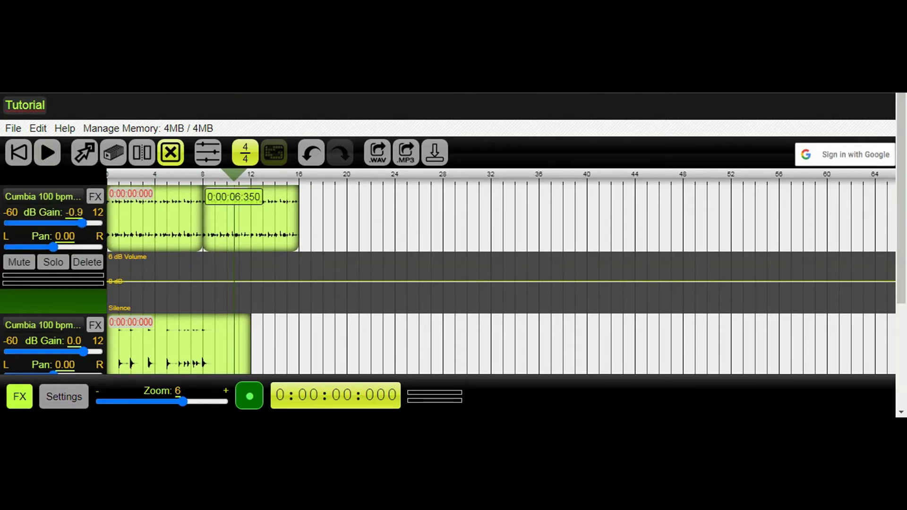
{"action": "left_click", "coordinate": [74, 212]}
{"action": "key", "text": "ctrl+a"}
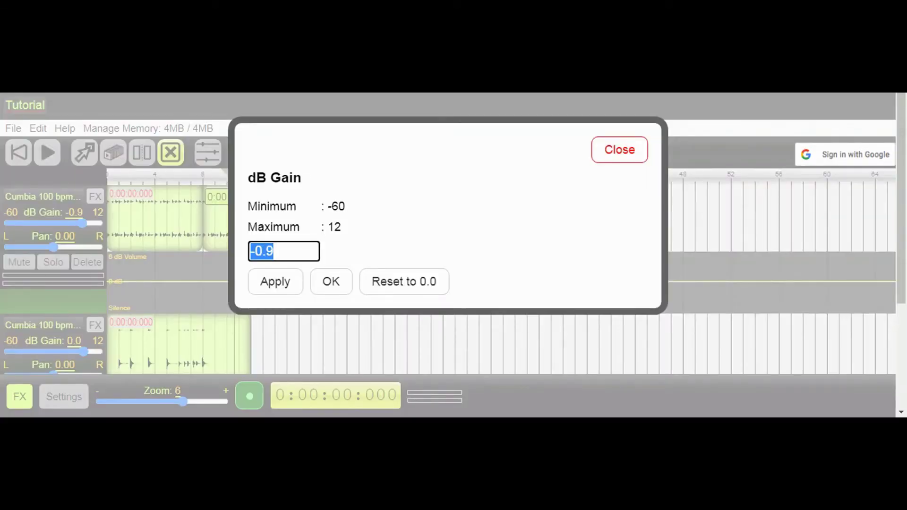
{"action": "type", "text": "0"}
{"action": "key", "text": "Return"}
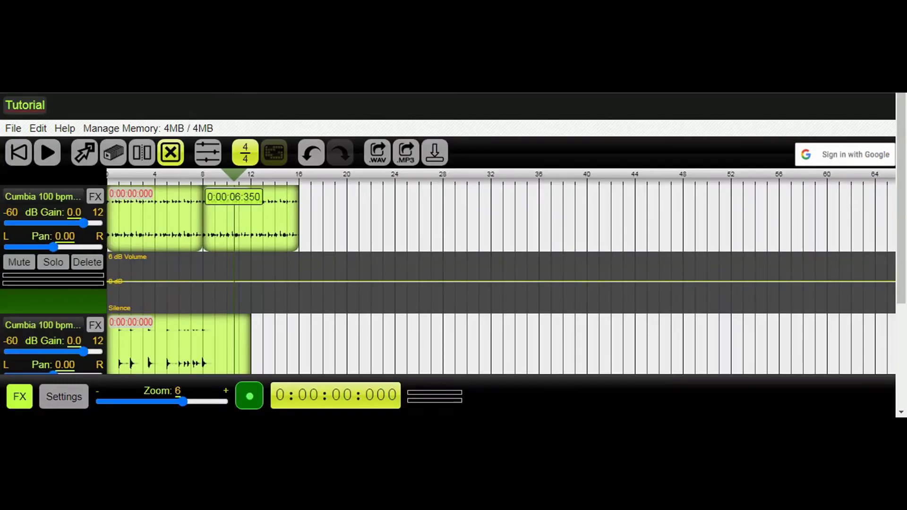
Duplicate the percussion clip and the first track's second clip once each so both tracks extend to beat 24
{"action": "scroll", "coordinate": [453, 279], "scroll_direction": "down", "scroll_amount": 3}
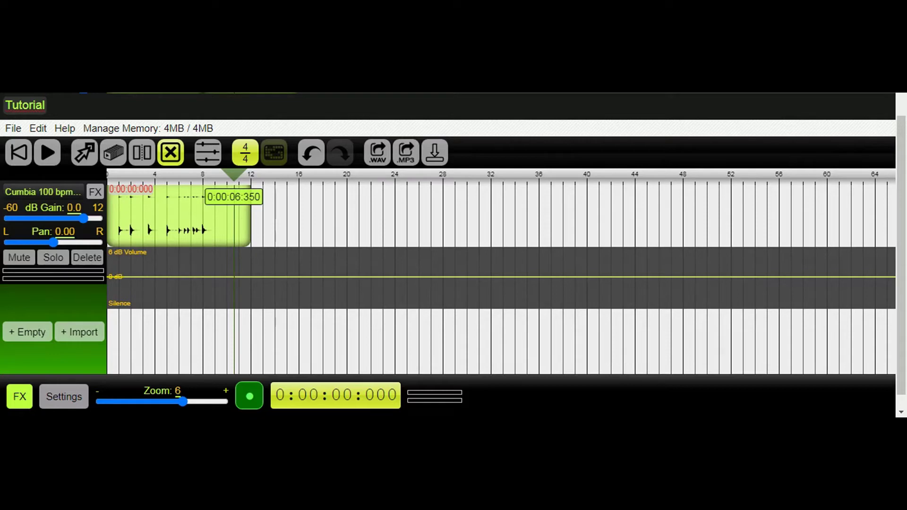
{"action": "left_click", "coordinate": [234, 217]}
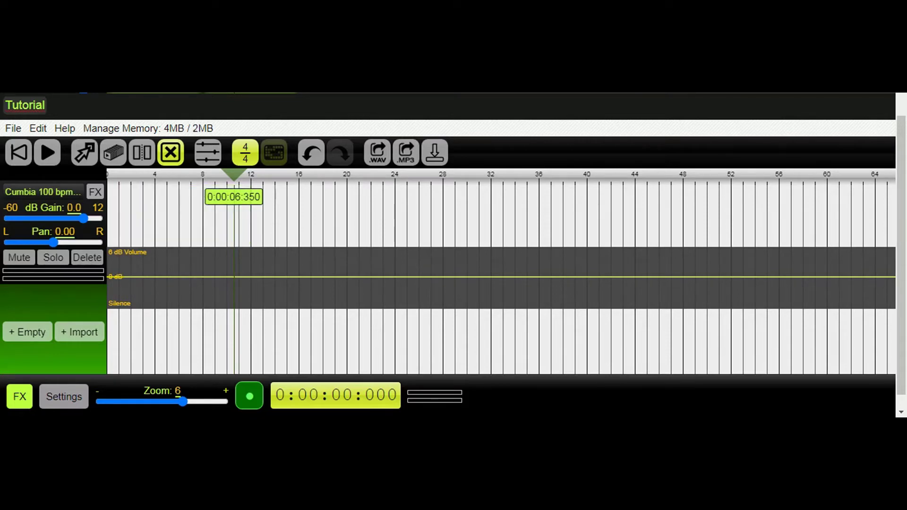
{"action": "left_click", "coordinate": [113, 152]}
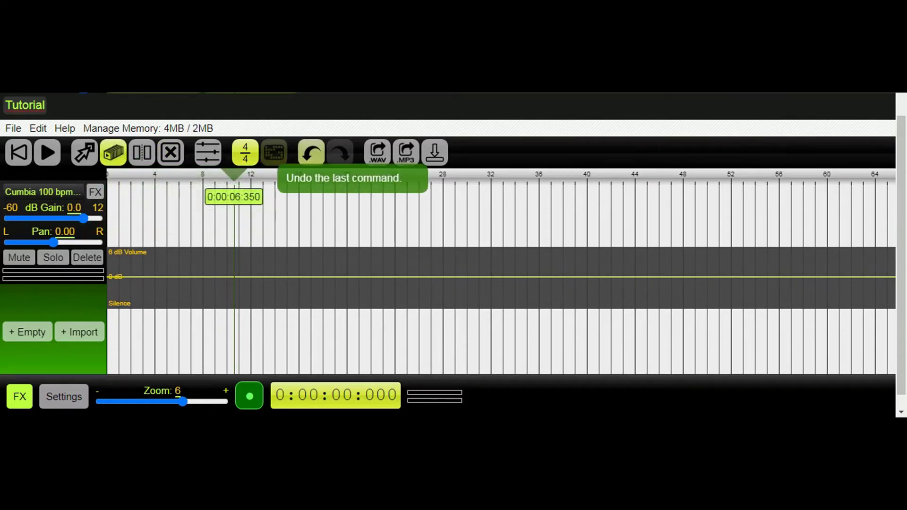
{"action": "left_click", "coordinate": [310, 152]}
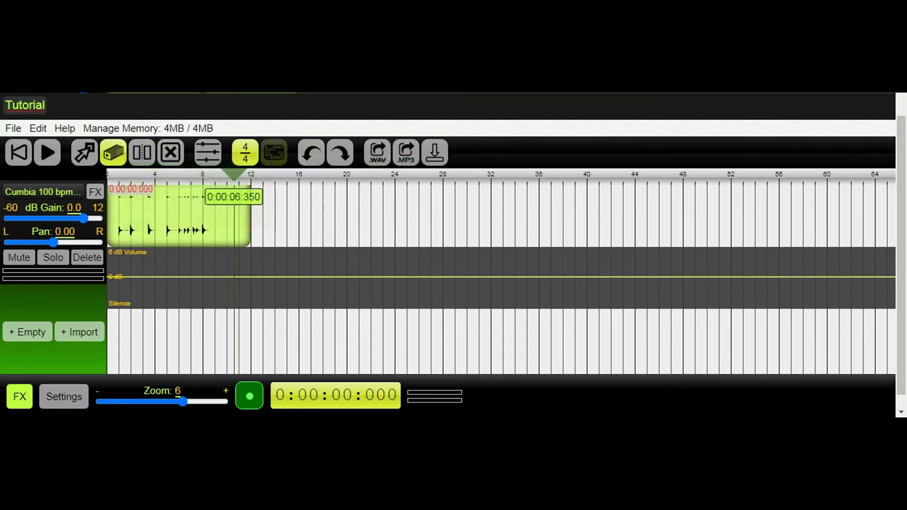
{"action": "left_click", "coordinate": [179, 217]}
{"action": "scroll", "coordinate": [501, 278], "scroll_direction": "up", "scroll_amount": 3}
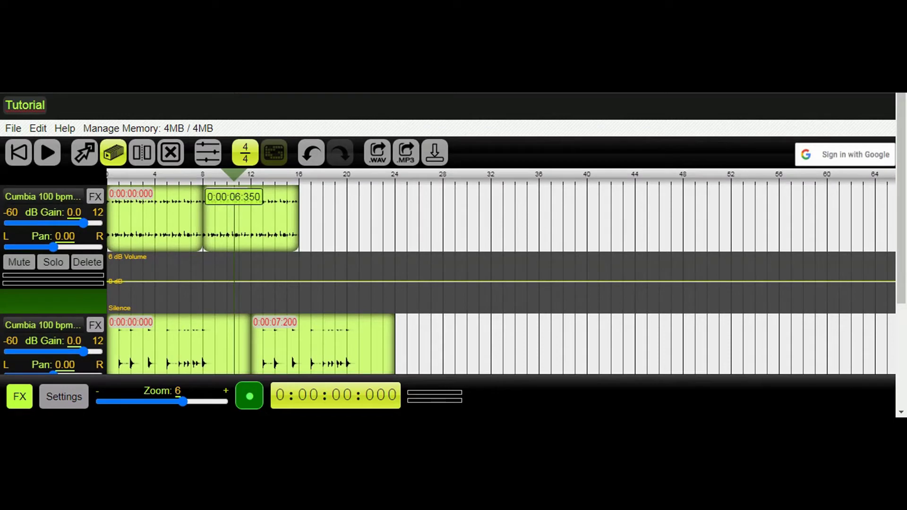
{"action": "left_click", "coordinate": [233, 219]}
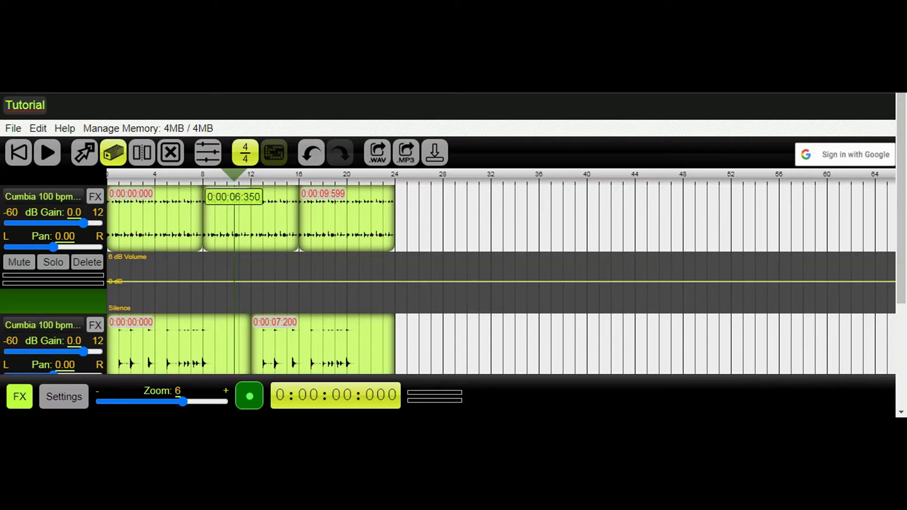
Record about 8 seconds of new audio from the project's start while the tracks play, and stop recording and playback
{"action": "scroll", "coordinate": [501, 279], "scroll_direction": "down", "scroll_amount": 3}
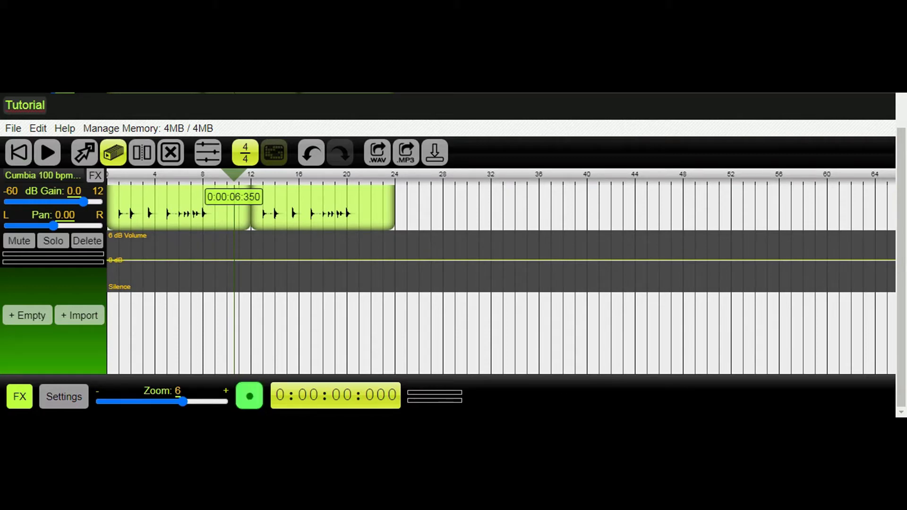
{"action": "left_click", "coordinate": [18, 152]}
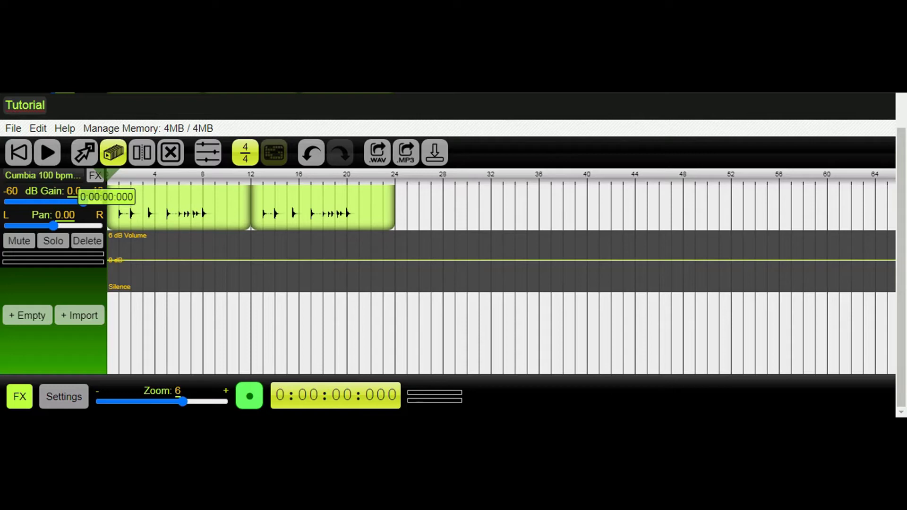
{"action": "key", "text": "space"}
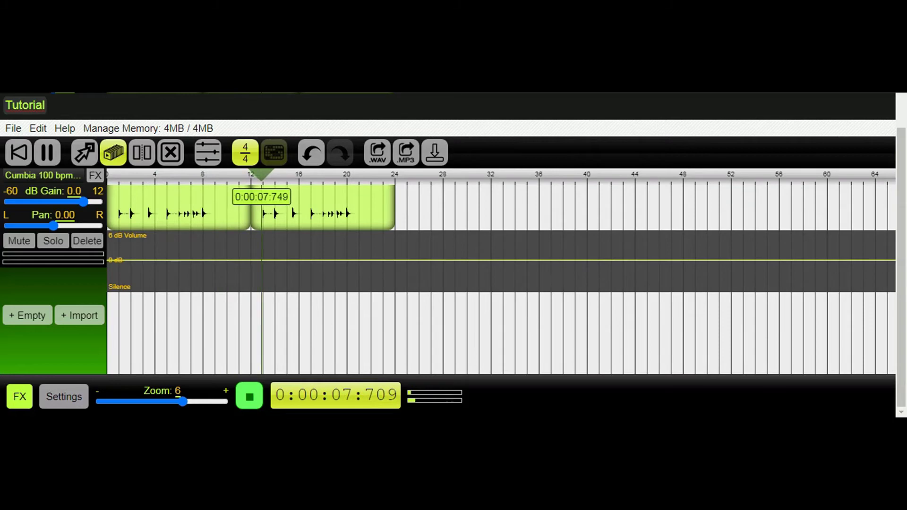
{"action": "left_click", "coordinate": [249, 396]}
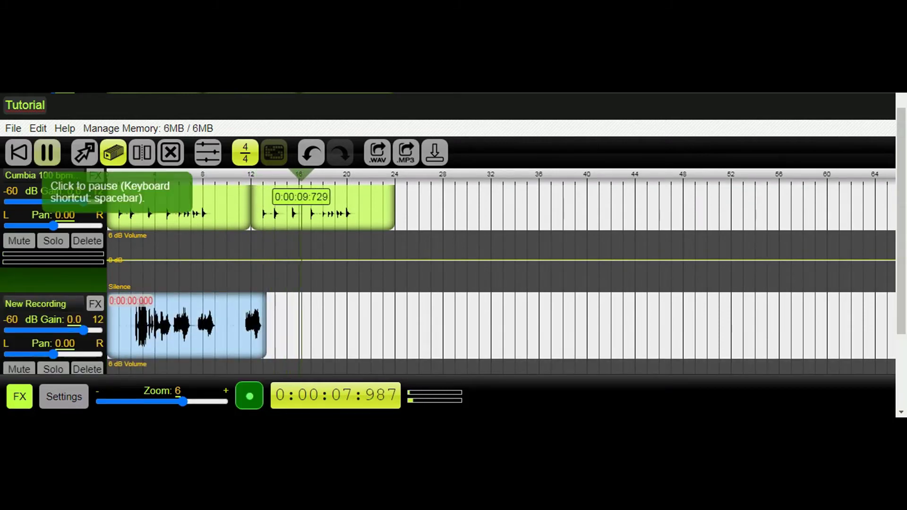
{"action": "left_click", "coordinate": [47, 152]}
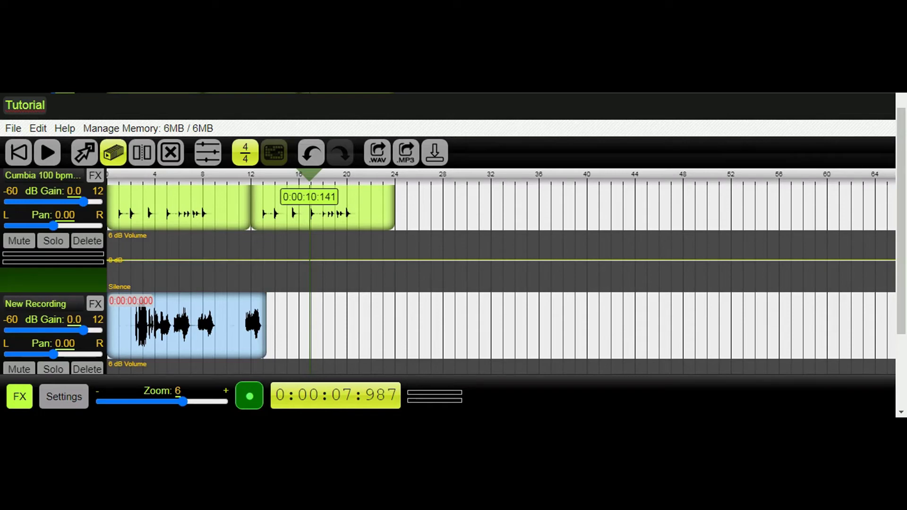
Solo the New Recording track, listen to it from the start, pause after it ends, and turn its solo off
{"action": "left_click", "coordinate": [19, 152]}
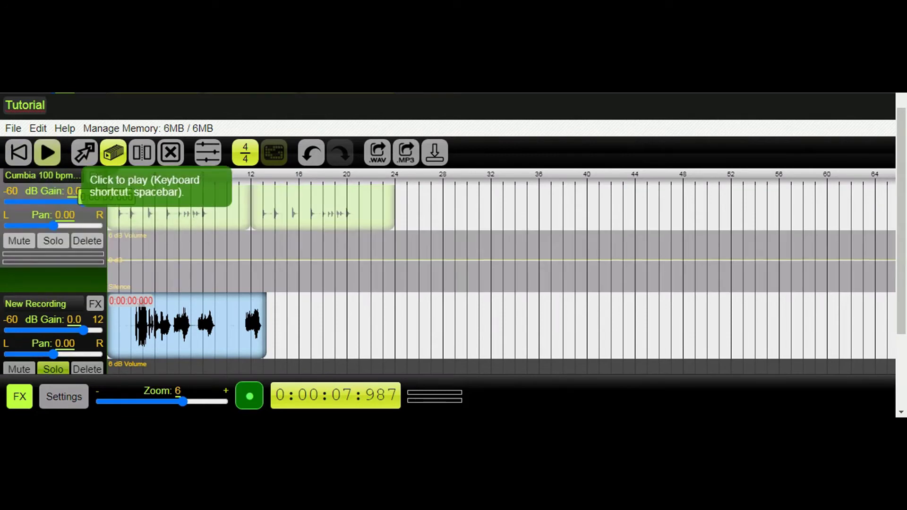
{"action": "left_click", "coordinate": [47, 152]}
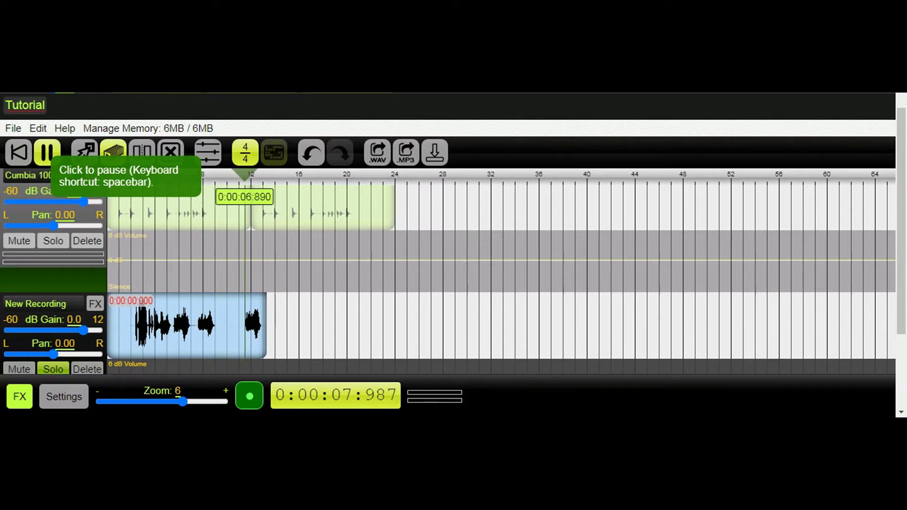
{"action": "left_click", "coordinate": [47, 152]}
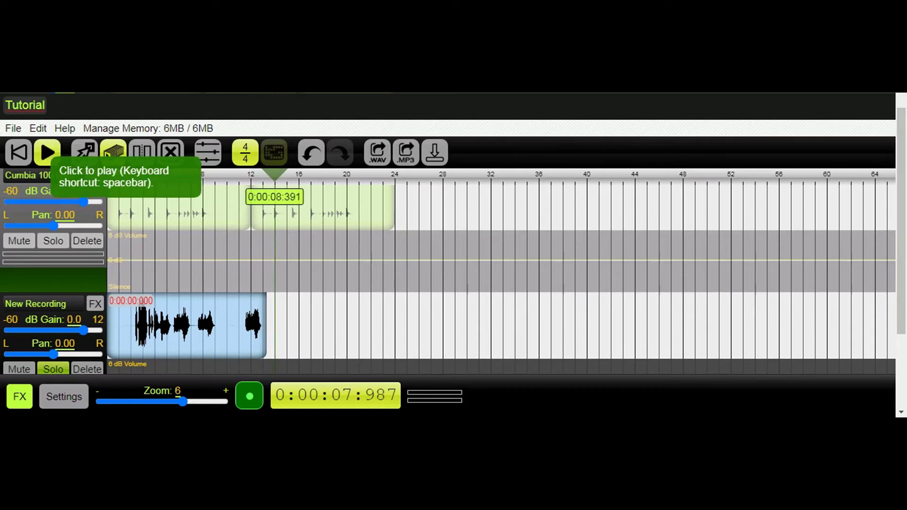
{"action": "left_click", "coordinate": [52, 369]}
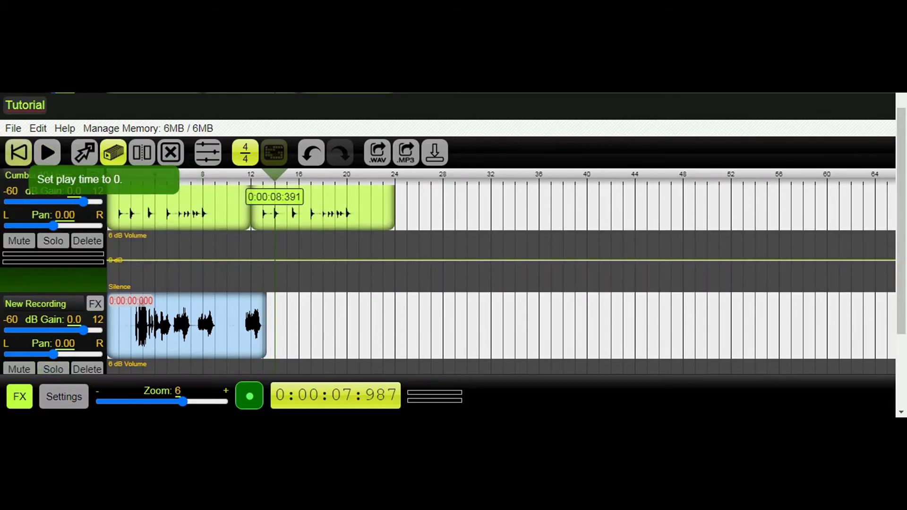
Play all tracks from the start while lowering the New Recording track's gain to -5.7 dB, pause, and return to time 0
{"action": "left_click", "coordinate": [19, 152]}
{"action": "left_click", "coordinate": [48, 152]}
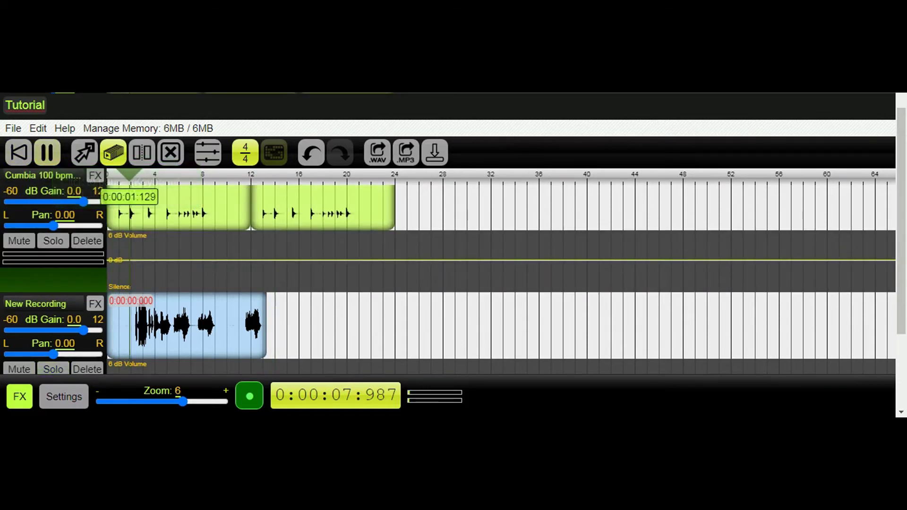
{"action": "left_click_drag", "start_coordinate": [84, 330], "coordinate": [76, 330]}
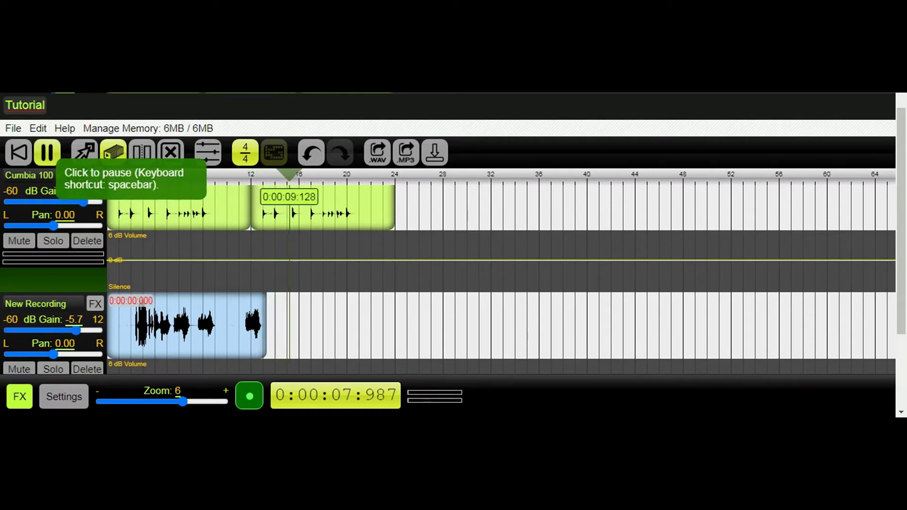
{"action": "left_click", "coordinate": [47, 152]}
{"action": "left_click", "coordinate": [19, 152]}
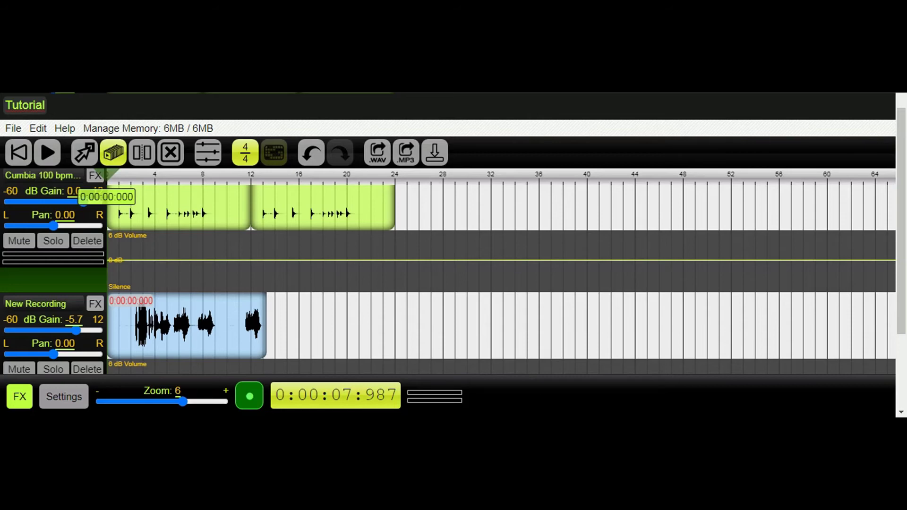
Look over the clips and controls of all three tracks in the project
{"action": "scroll", "coordinate": [500, 271], "scroll_direction": "up", "scroll_amount": 1}
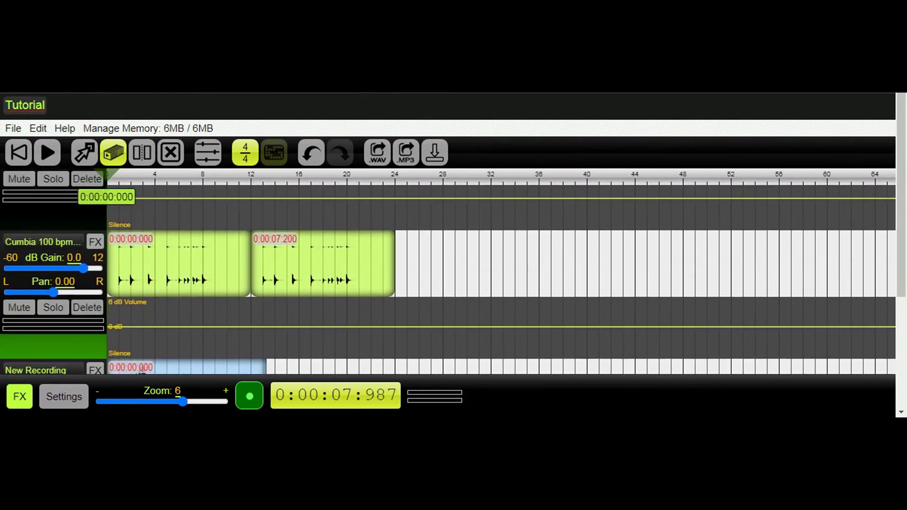
{"action": "scroll", "coordinate": [500, 271], "scroll_direction": "down", "scroll_amount": 2}
{"action": "scroll", "coordinate": [501, 272], "scroll_direction": "down", "scroll_amount": 2}
{"action": "scroll", "coordinate": [500, 271], "scroll_direction": "up", "scroll_amount": 1}
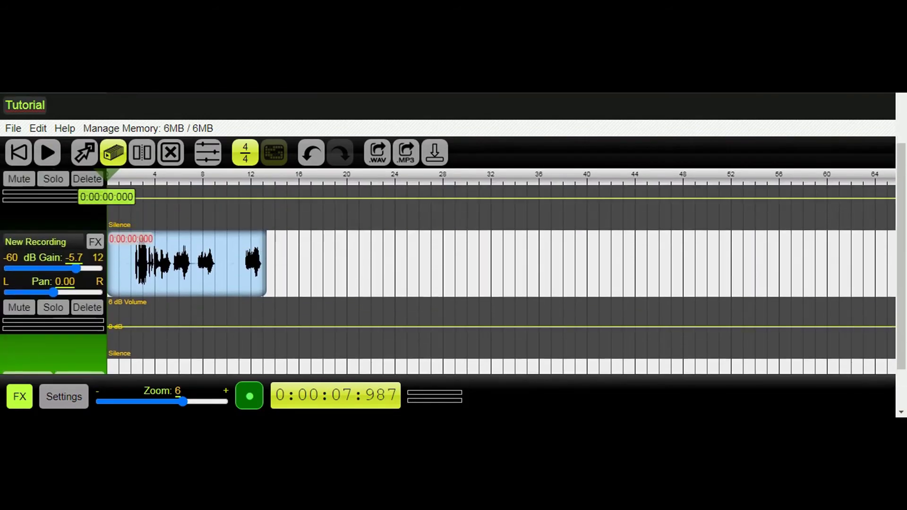
{"action": "scroll", "coordinate": [501, 271], "scroll_direction": "up", "scroll_amount": 2}
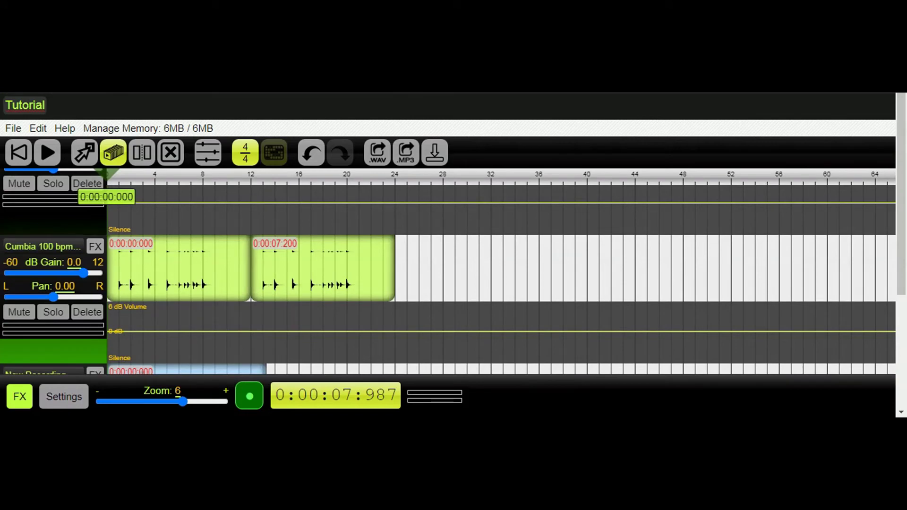
{"action": "scroll", "coordinate": [500, 271], "scroll_direction": "up", "scroll_amount": 1}
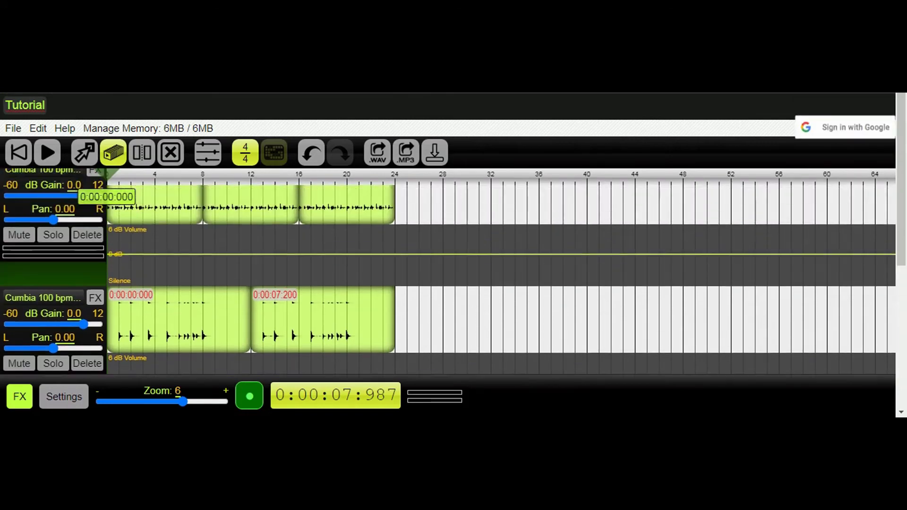
{"action": "scroll", "coordinate": [500, 271], "scroll_direction": "down", "scroll_amount": 1}
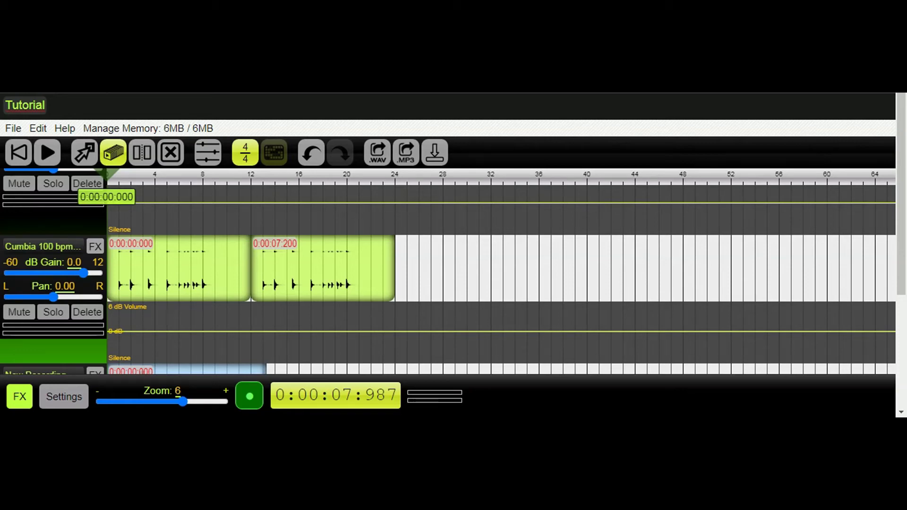
Look through the available effects for the New Recording track and add the Reverb effect to it
{"action": "scroll", "coordinate": [448, 272], "scroll_direction": "down", "scroll_amount": 3}
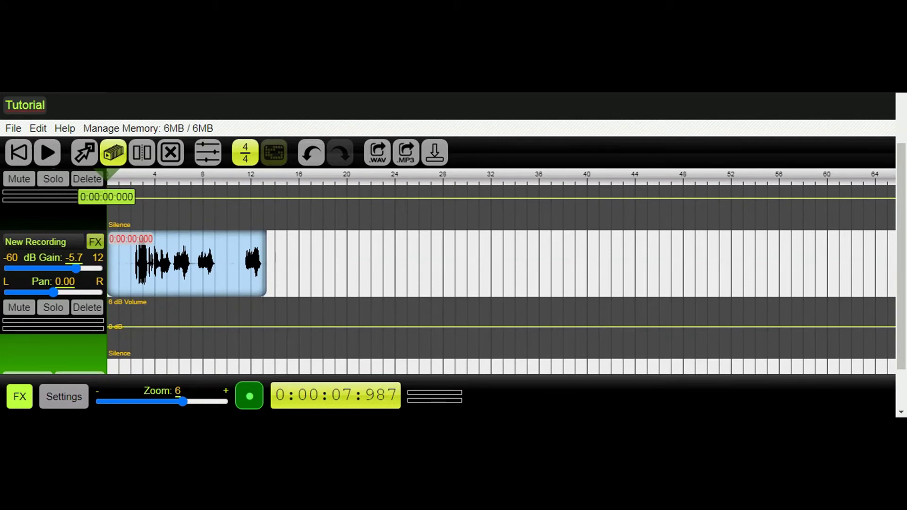
{"action": "mouse_move", "coordinate": [119, 242]}
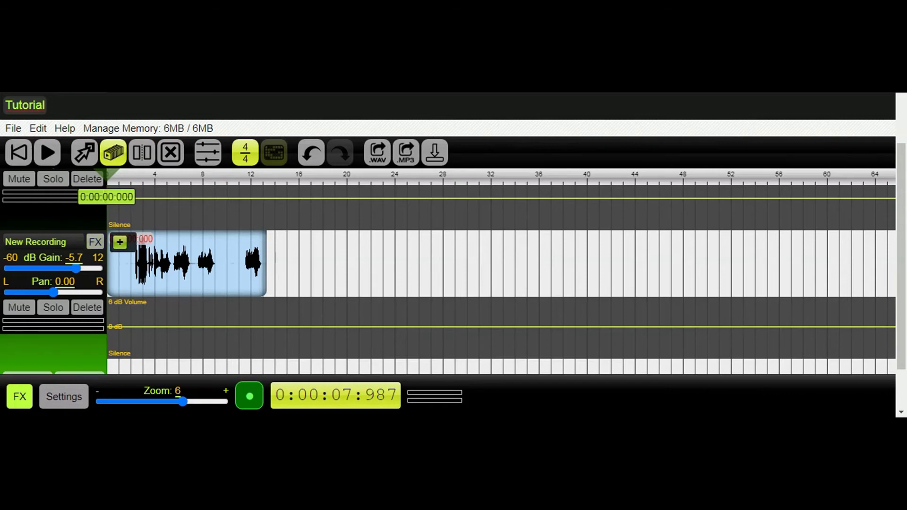
{"action": "left_click", "coordinate": [119, 242]}
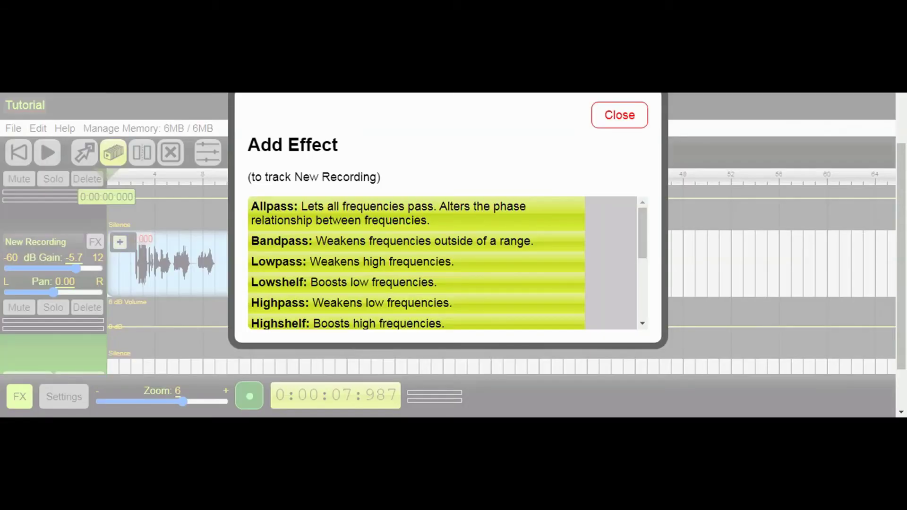
{"action": "scroll", "coordinate": [448, 262], "scroll_direction": "down", "scroll_amount": 5}
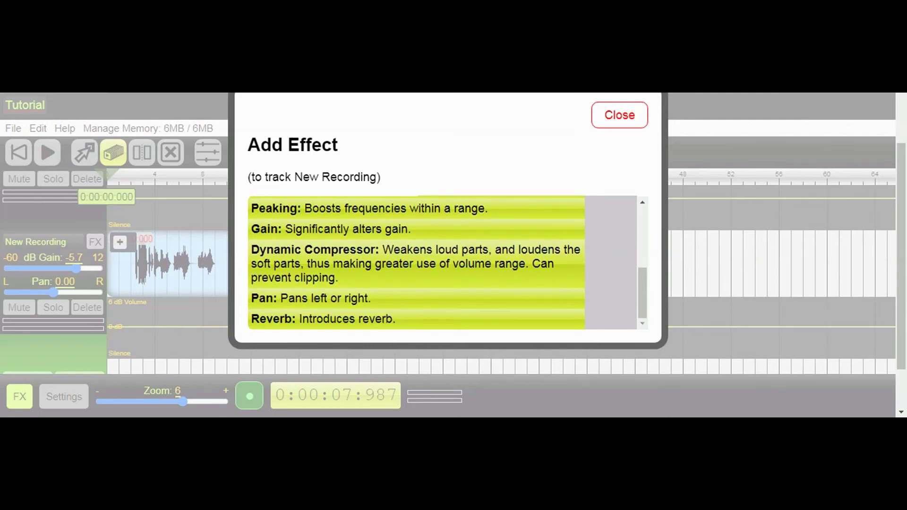
{"action": "scroll", "coordinate": [448, 262], "scroll_direction": "up", "scroll_amount": 5}
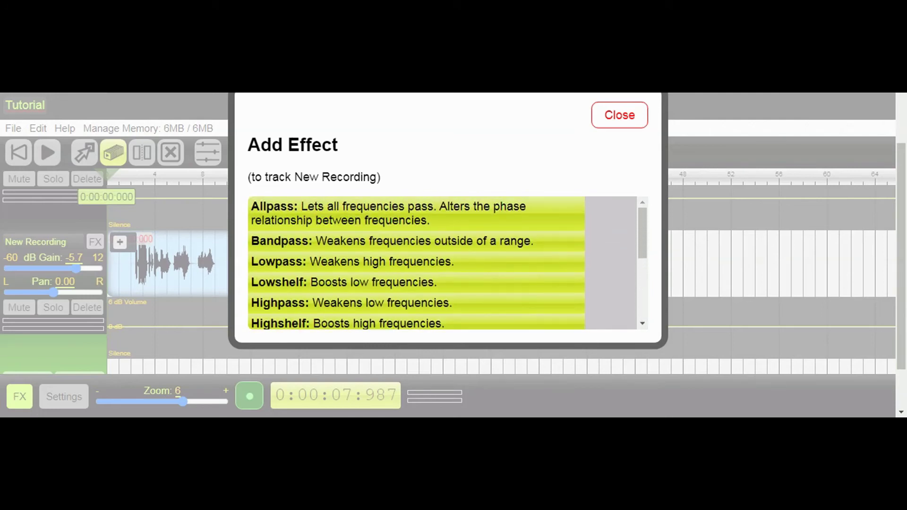
{"action": "scroll", "coordinate": [448, 262], "scroll_direction": "down", "scroll_amount": 2}
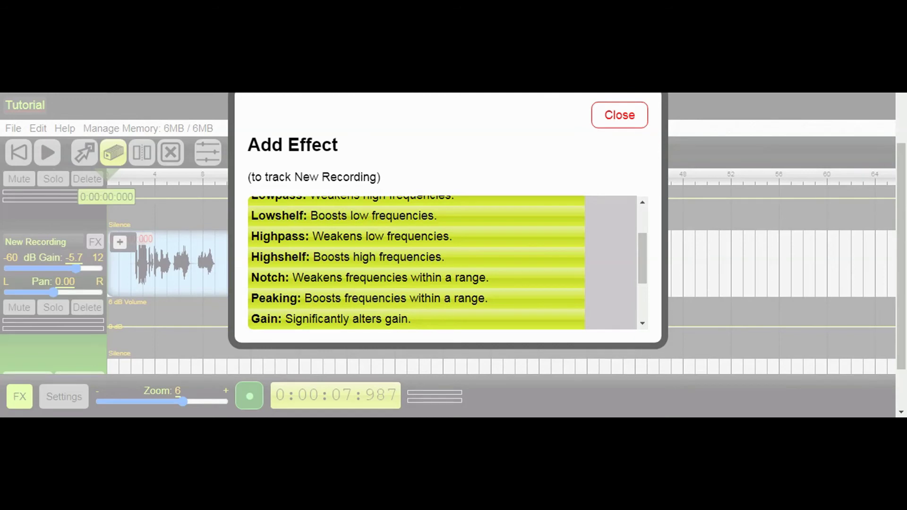
{"action": "scroll", "coordinate": [447, 262], "scroll_direction": "down", "scroll_amount": 3}
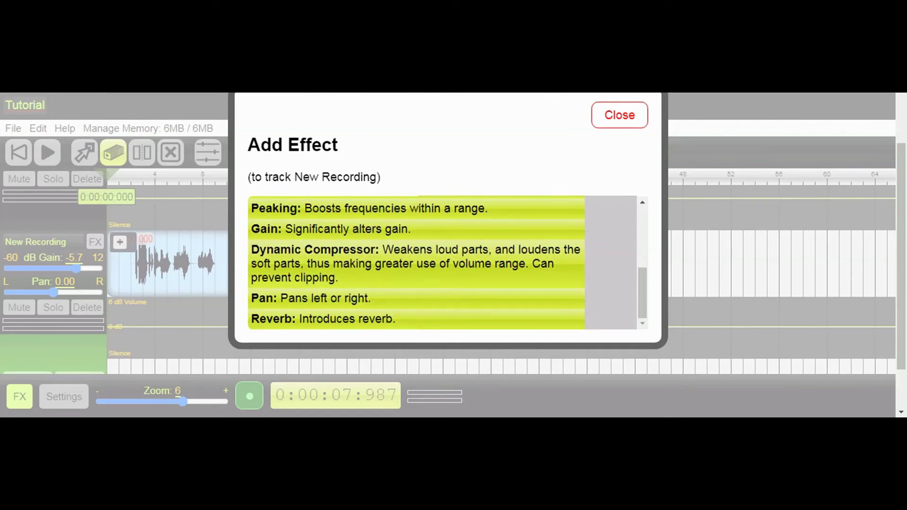
{"action": "left_click", "coordinate": [323, 319]}
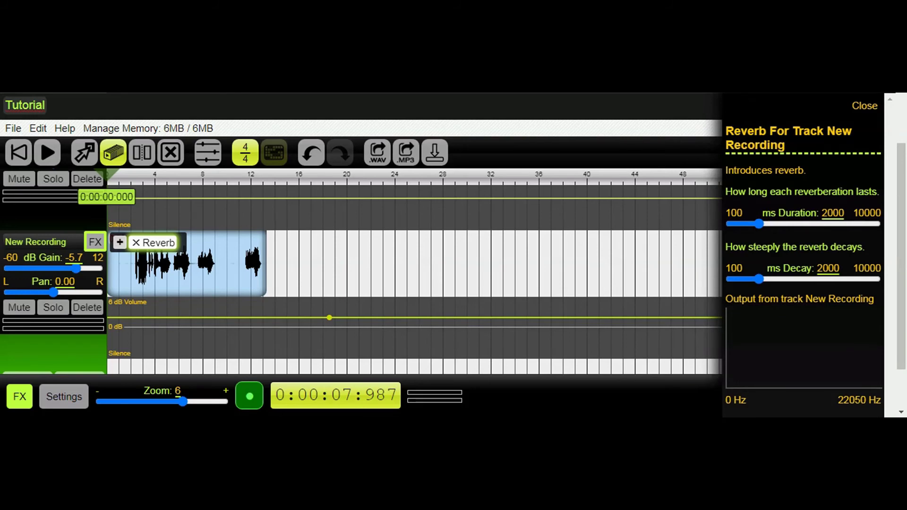
Set the reverb's duration to 1925 ms and decay to 7810 ms, and play the soloed New Recording track from the start
{"action": "mouse_move", "coordinate": [758, 224]}
{"action": "left_mouse_down"}
{"action": "mouse_move", "coordinate": [840, 224]}
{"action": "mouse_move", "coordinate": [757, 224]}
{"action": "left_mouse_up"}
{"action": "left_click_drag", "start_coordinate": [758, 279], "coordinate": [843, 279]}
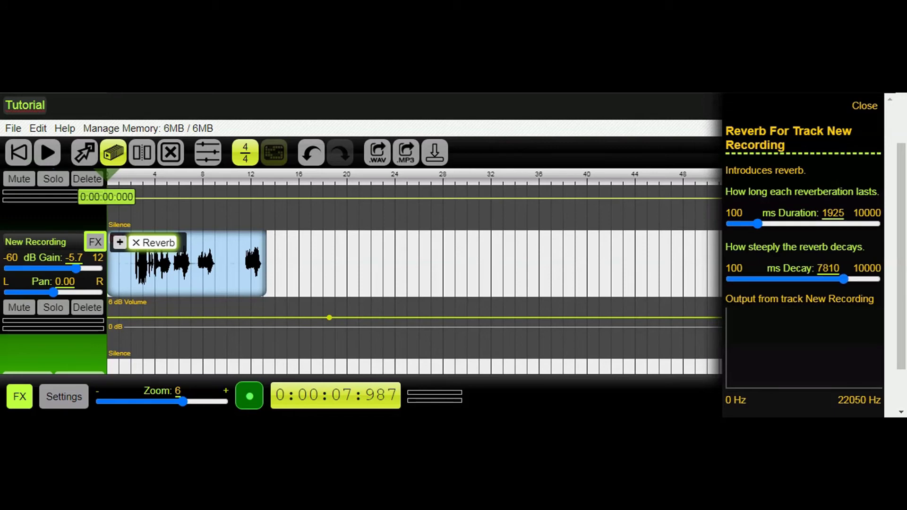
{"action": "left_click", "coordinate": [19, 152]}
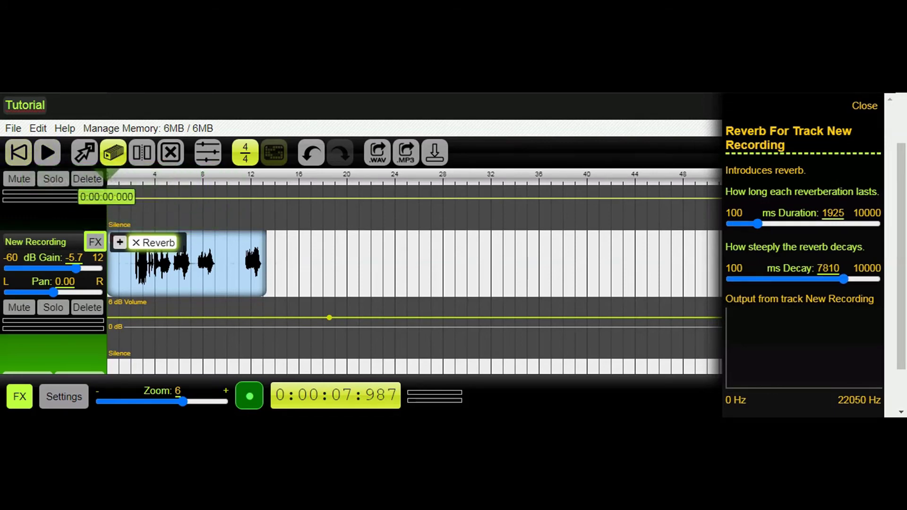
{"action": "left_click", "coordinate": [53, 307]}
{"action": "left_click", "coordinate": [47, 153]}
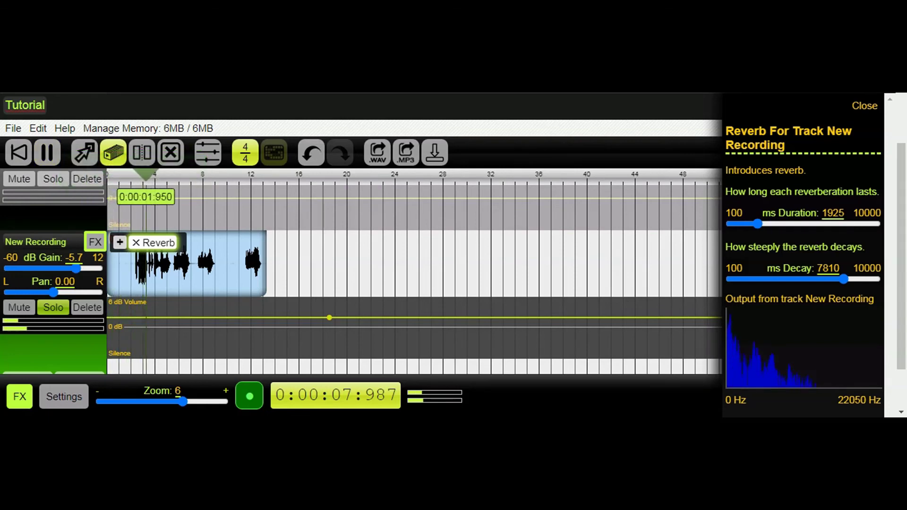
Set the reverb's decay to 7628 ms and its duration to 7263 ms during playback
{"action": "left_click_drag", "start_coordinate": [844, 279], "coordinate": [858, 279]}
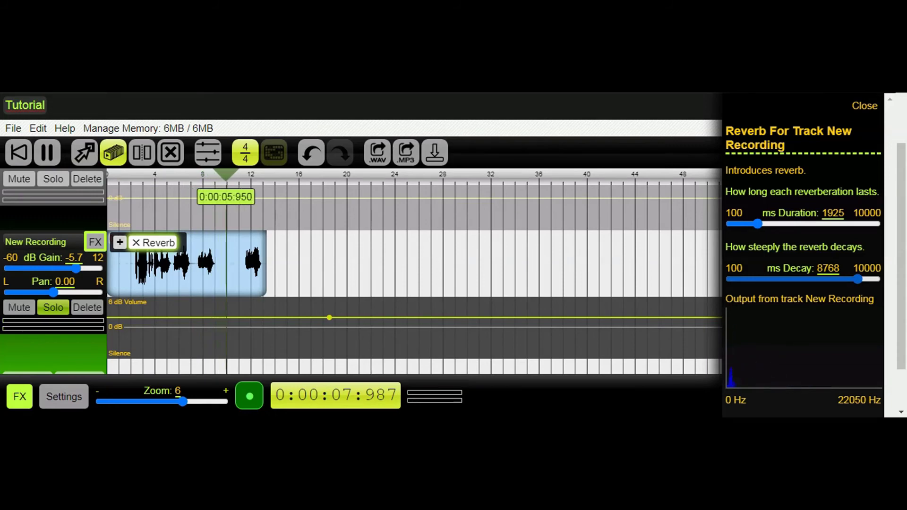
{"action": "left_click", "coordinate": [840, 280]}
{"action": "left_click_drag", "start_coordinate": [757, 224], "coordinate": [835, 224]}
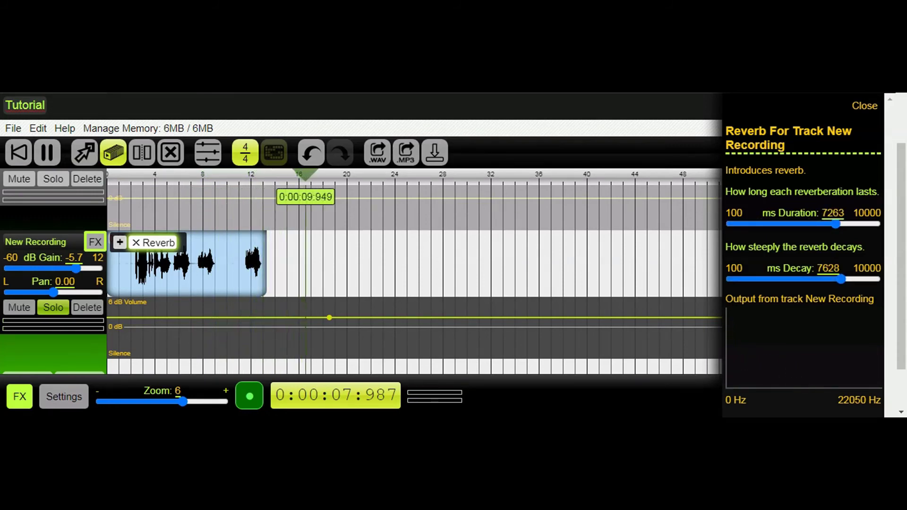
Replay the soloed track from the start, lower the reverb's duration to 2153 ms while listening, and pause
{"action": "key", "text": "space"}
{"action": "left_click", "coordinate": [47, 152]}
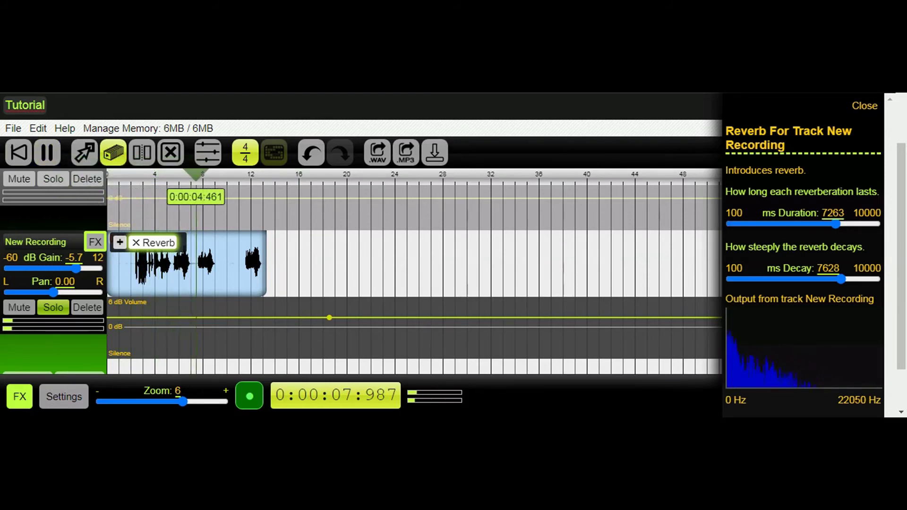
{"action": "left_click_drag", "start_coordinate": [836, 224], "coordinate": [760, 223]}
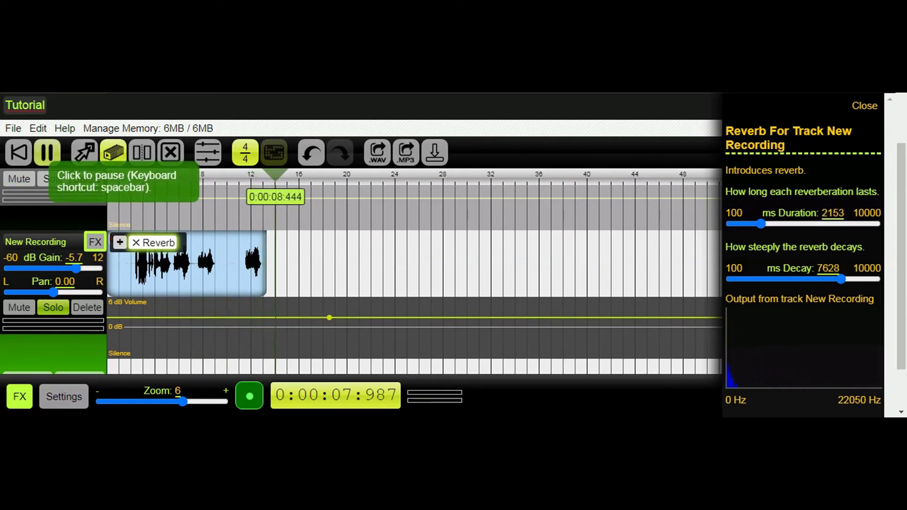
{"action": "left_click", "coordinate": [48, 152]}
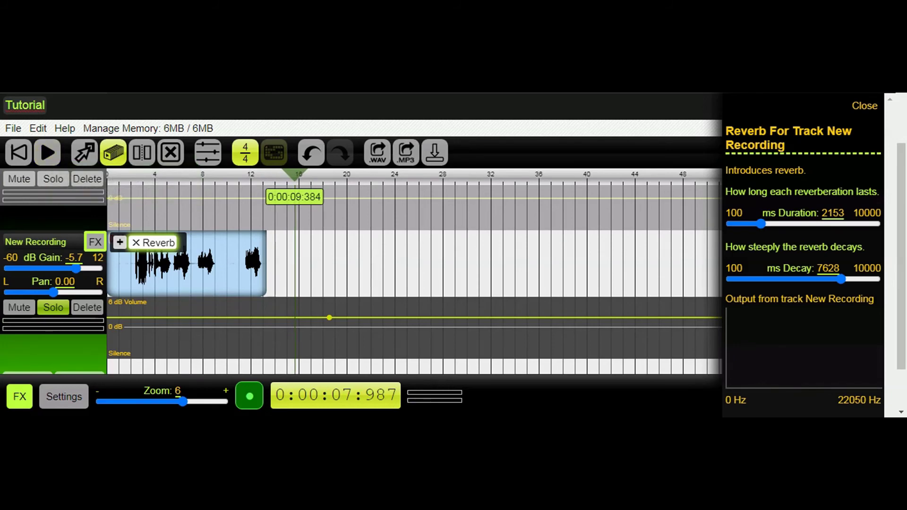
Remove the Reverb effect from the New Recording track and hide the track's effects list
{"action": "left_click", "coordinate": [136, 242]}
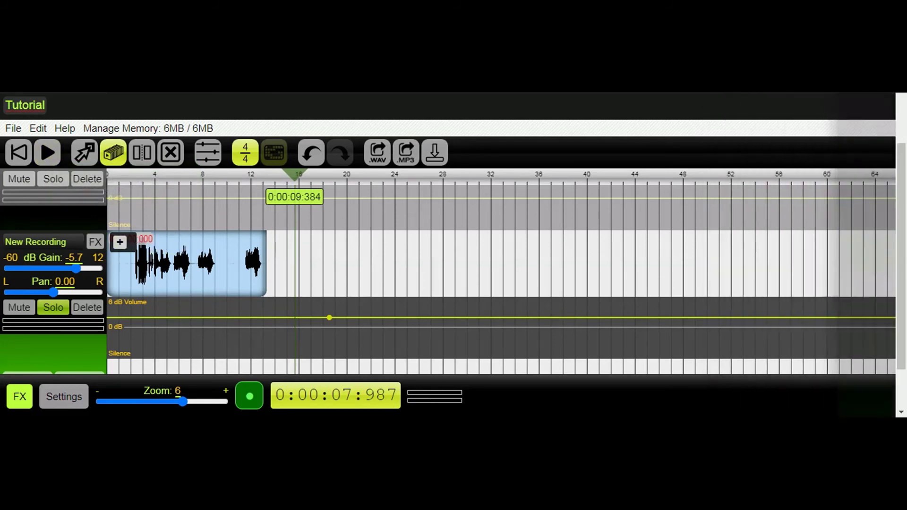
{"action": "left_click", "coordinate": [95, 241]}
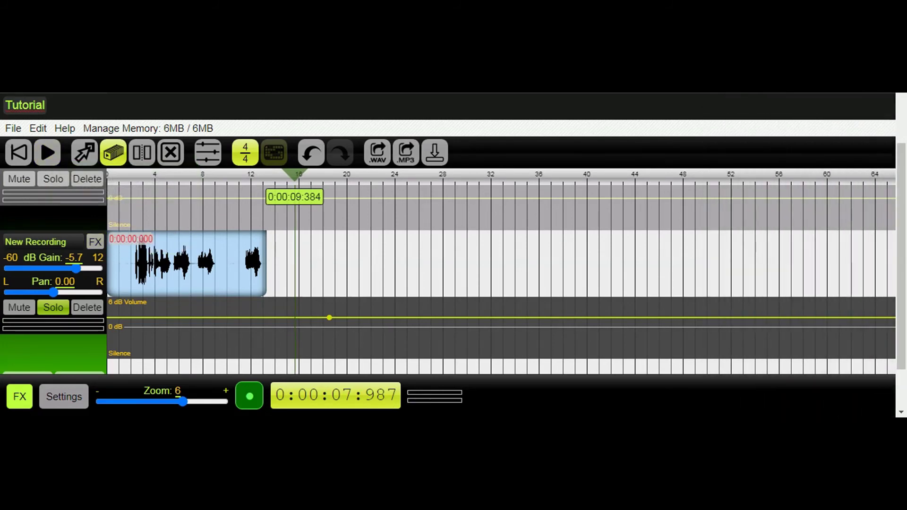
{"action": "scroll", "coordinate": [76, 283], "scroll_direction": "down", "scroll_amount": 2}
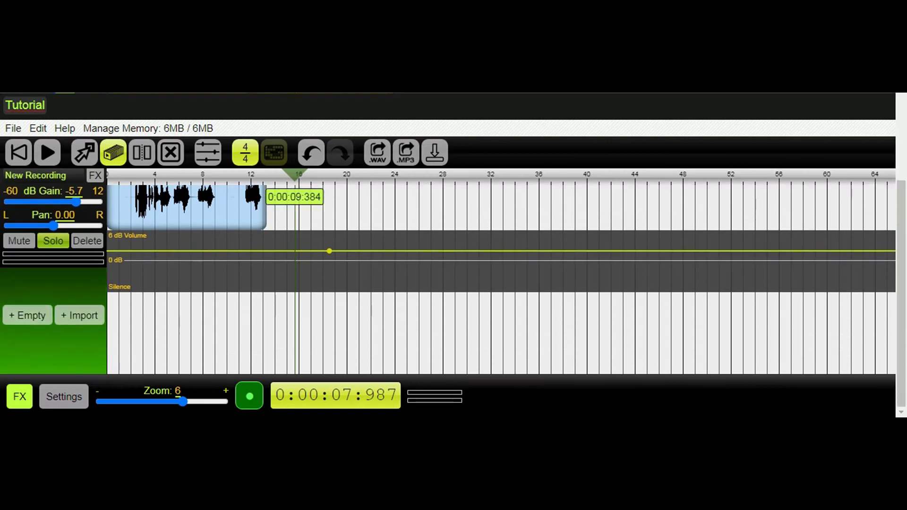
{"action": "left_click", "coordinate": [77, 313]}
{"action": "scroll", "coordinate": [453, 272], "scroll_direction": "down", "scroll_amount": 3}
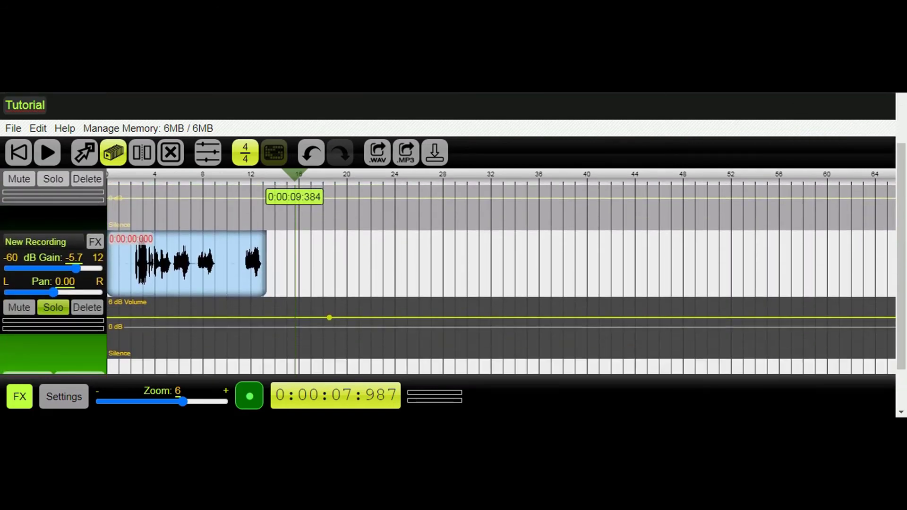
{"action": "scroll", "coordinate": [453, 272], "scroll_direction": "up", "scroll_amount": 3}
{"action": "scroll", "coordinate": [453, 272], "scroll_direction": "up", "scroll_amount": 2}
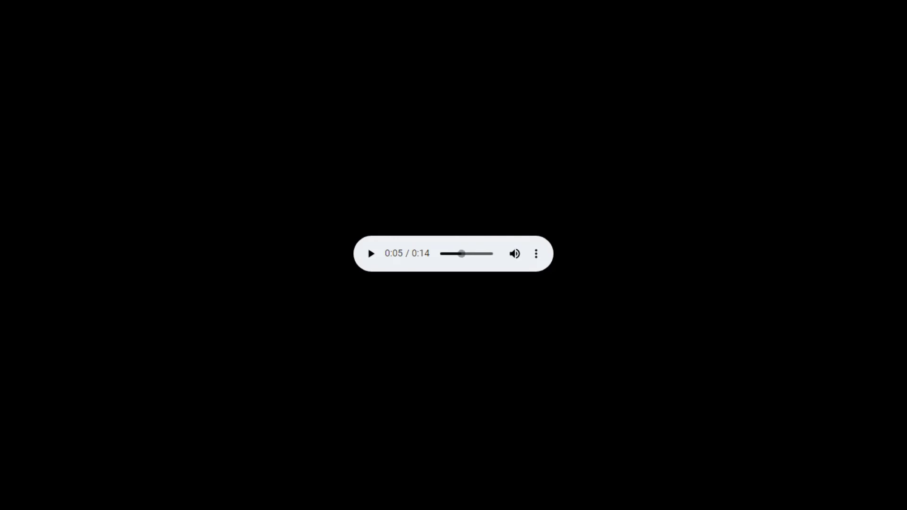
Open the additional options of the audio player holding the 14-second clip
{"action": "left_click", "coordinate": [536, 254]}
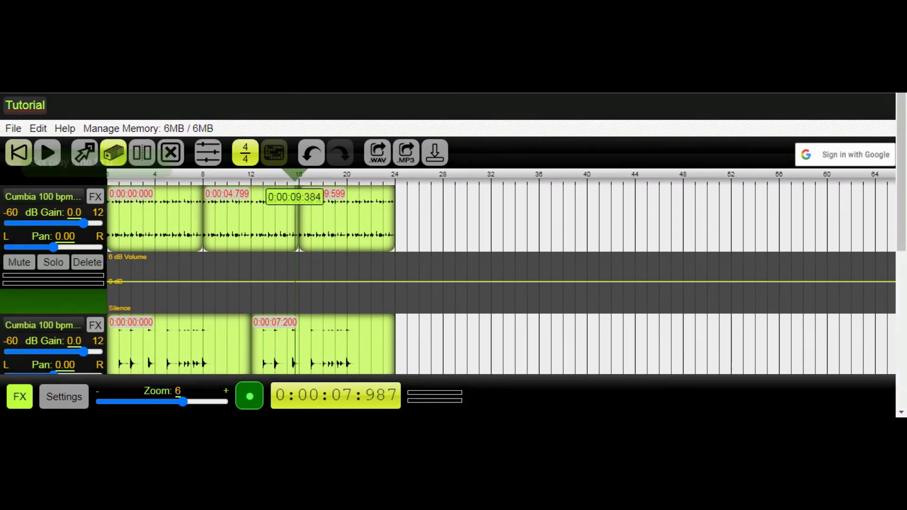
Generate the local project file Tutorial.audioproject for loading again, and close the download dialog
{"action": "left_click", "coordinate": [13, 128]}
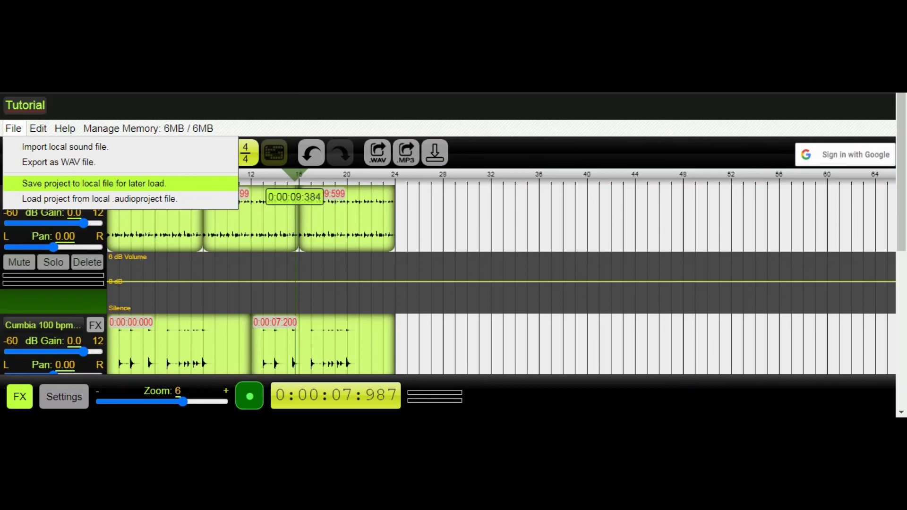
{"action": "left_click", "coordinate": [94, 184]}
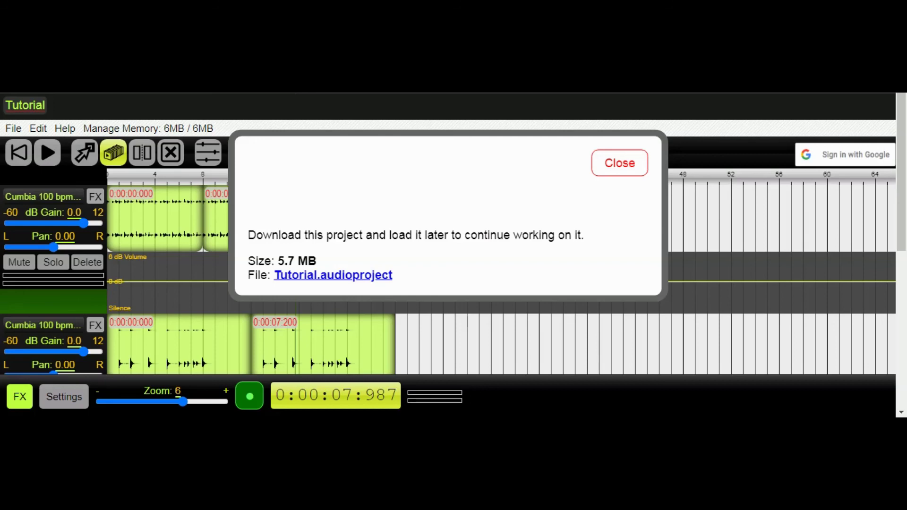
{"action": "left_click", "coordinate": [619, 163]}
{"action": "left_click", "coordinate": [13, 129]}
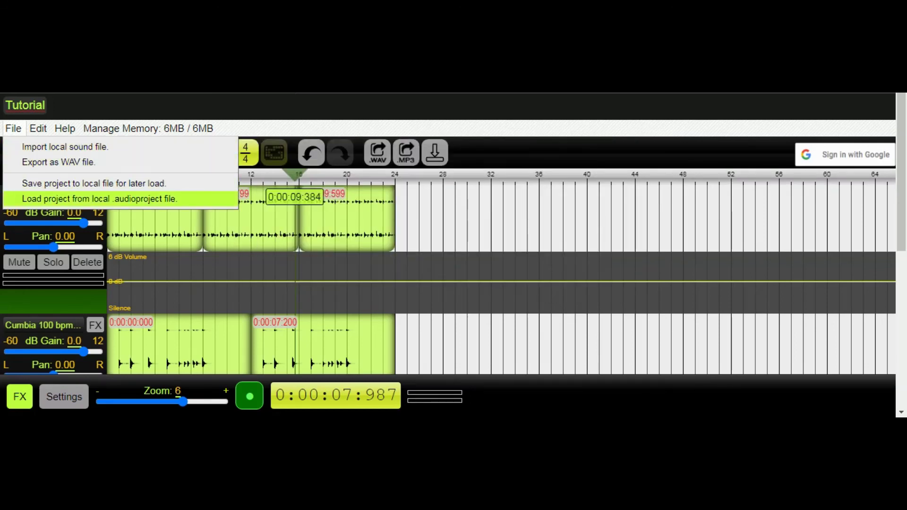
{"action": "left_click", "coordinate": [13, 128]}
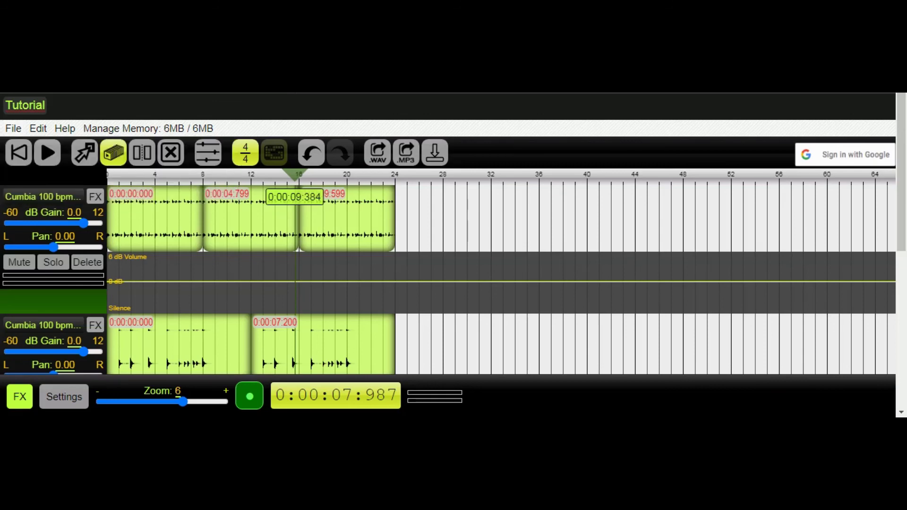